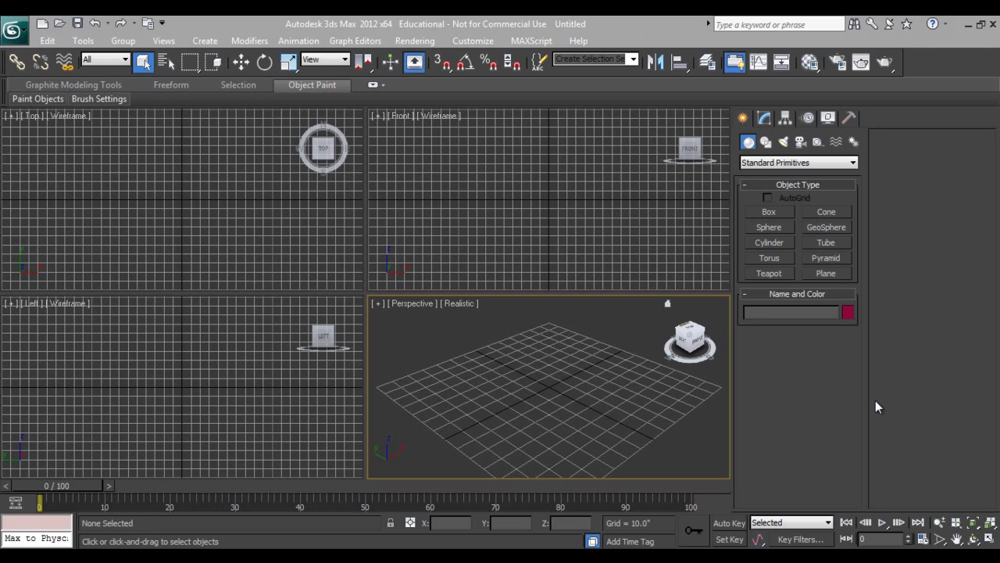
# Start an AEC Extended Wall with a width of 6 inches and a height of 100 inches.
pyautogui.click(781, 163)
pyautogui.click(779, 272)
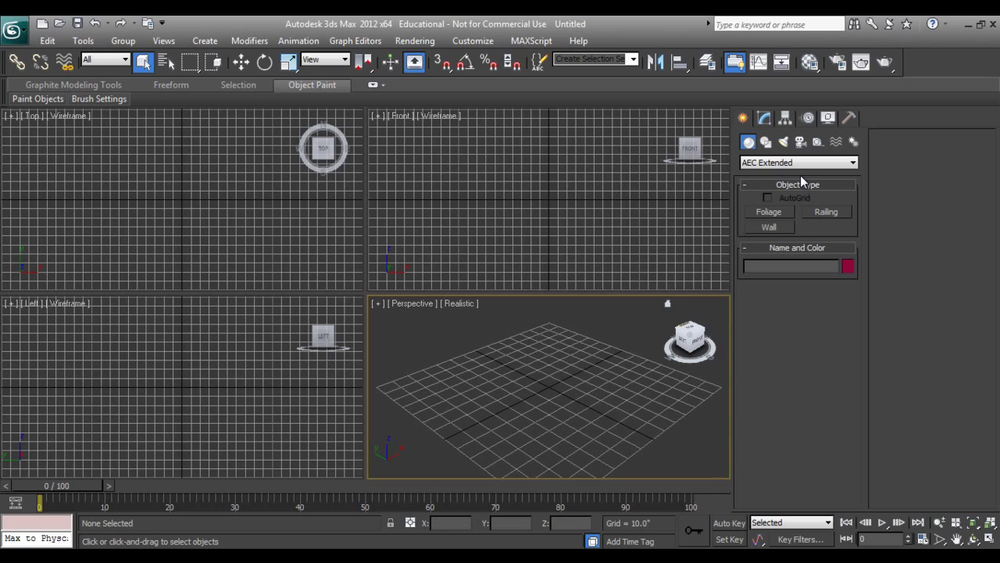
pyautogui.click(764, 229)
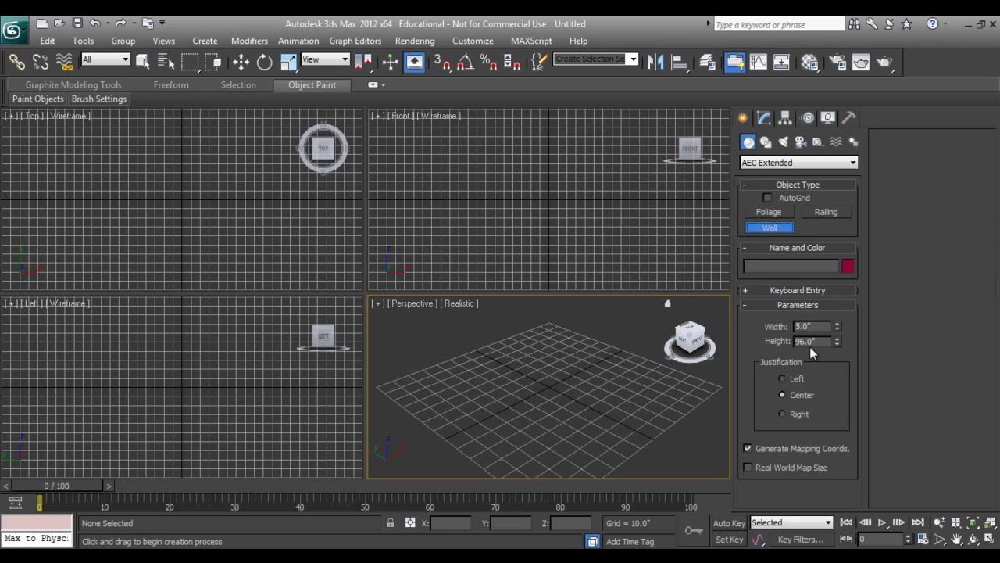
pyautogui.doubleClick(821, 327)
pyautogui.write('120')
pyautogui.click(812, 328)
pyautogui.press('Tab')
pyautogui.write('100')
pyautogui.press('Return')
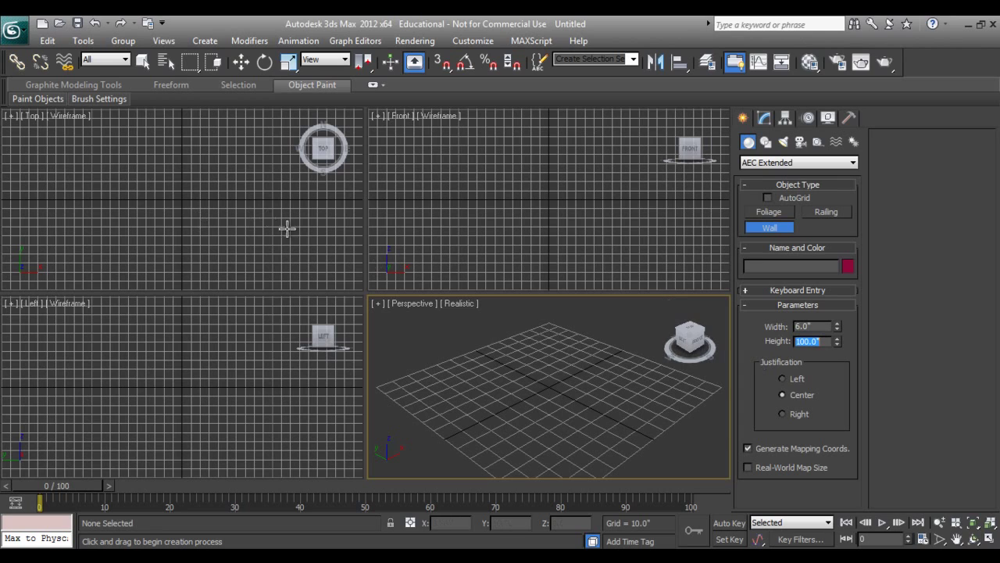
# Turn on 2.5D snapping with Grid Points and Endpoint as the snap targets.
pyautogui.moveTo(445, 68); pyautogui.dragTo(441, 93)
pyautogui.rightClick(443, 63)
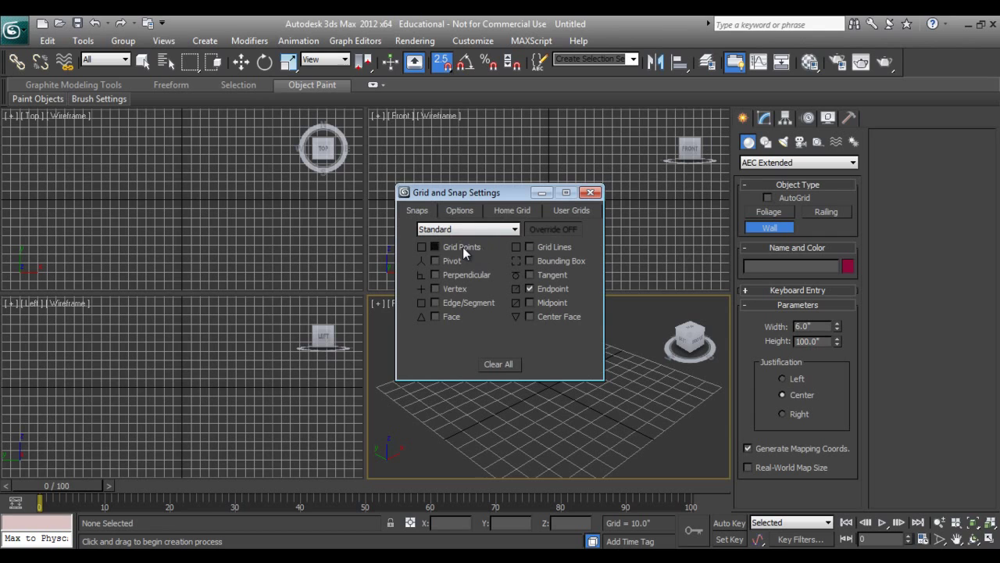
pyautogui.click(590, 194)
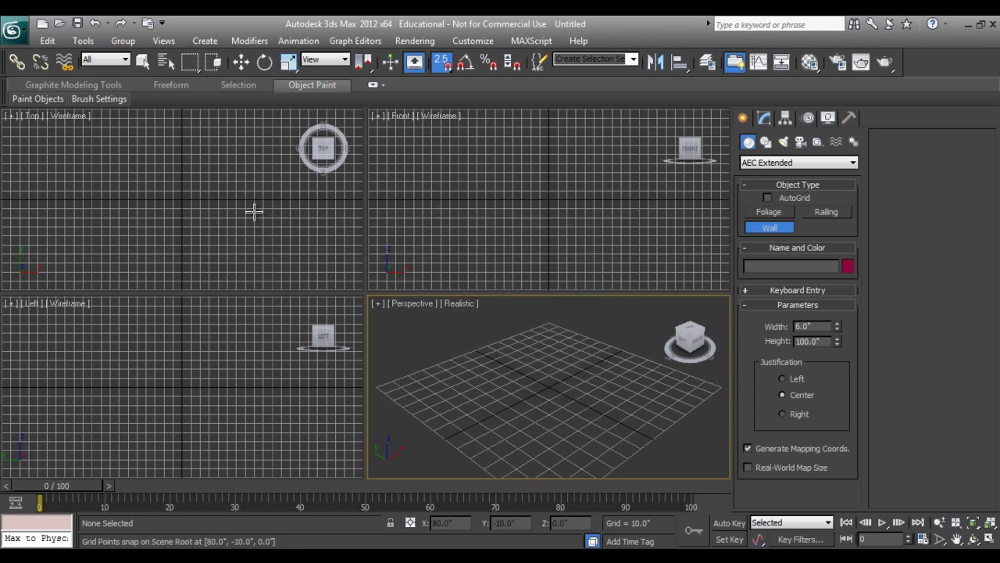
# Draw a connected wall in the Top view through (-70, 50), (310, 50), (310, -80), (180, -80), (180, -220) and (420, -220).
pyautogui.rightClick(253, 211)
pyautogui.hotkey('alt', 'w')
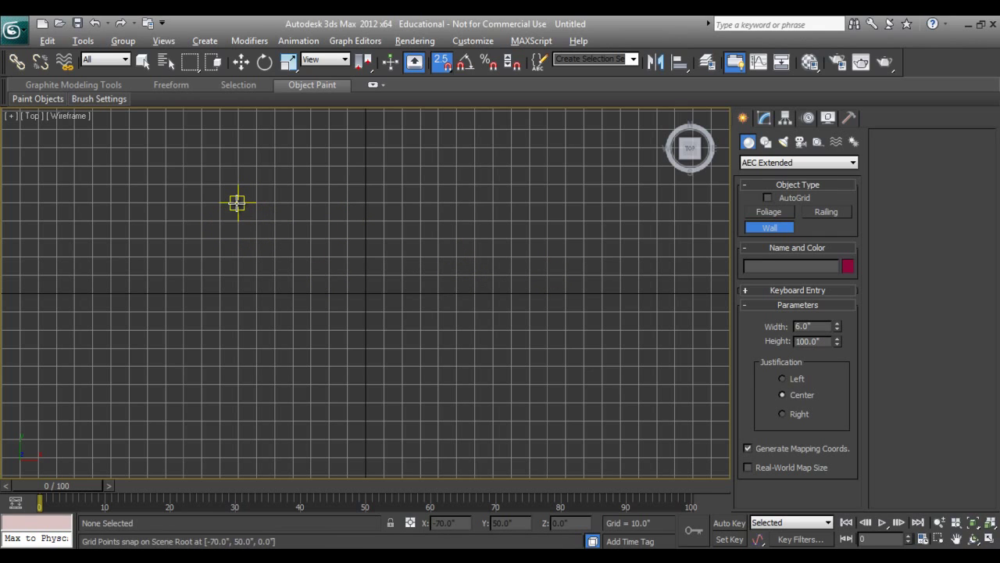
pyautogui.click(237, 202)
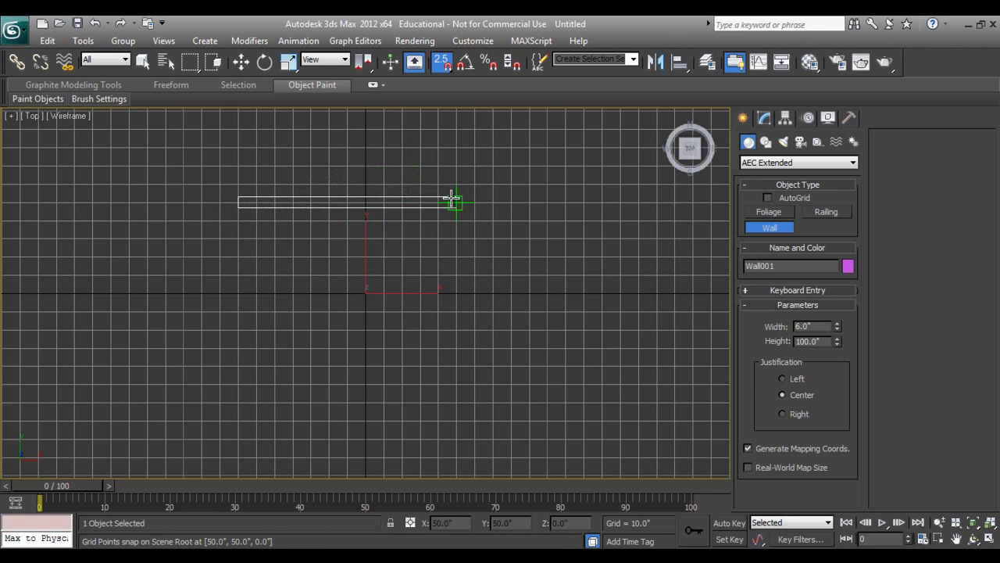
pyautogui.scroll(-2, 599, 199)
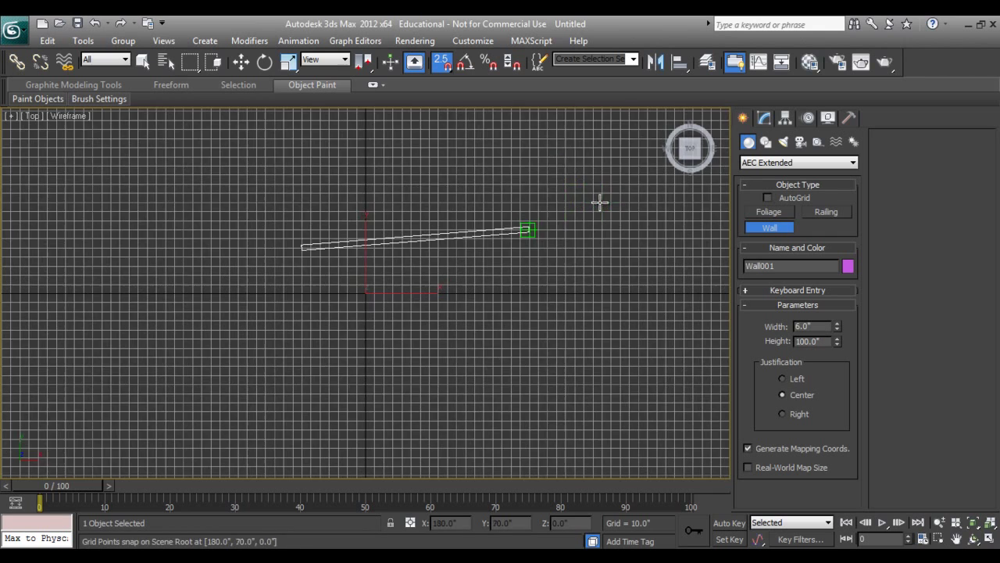
pyautogui.scroll(-1, 599, 202)
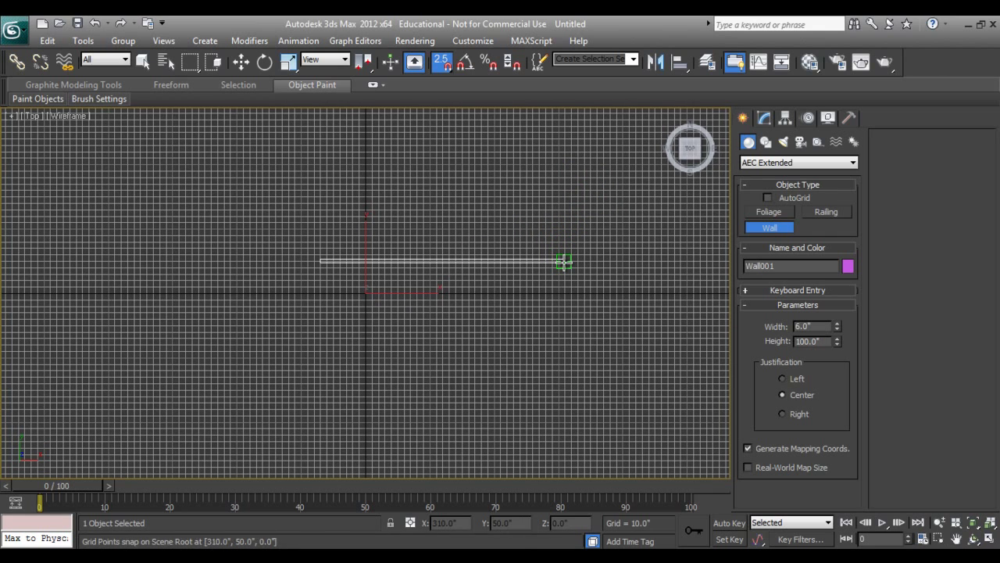
pyautogui.click(563, 262)
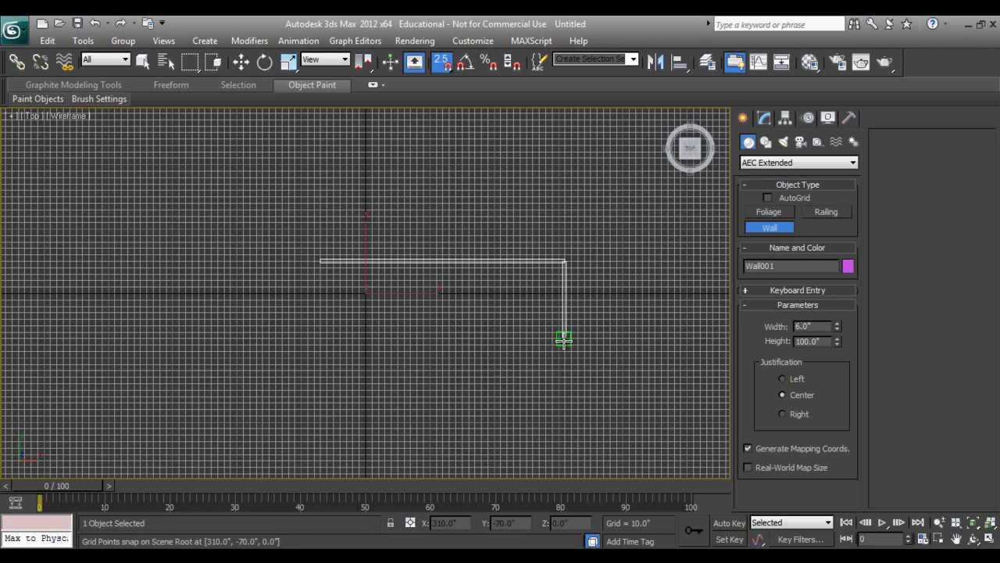
pyautogui.click(563, 344)
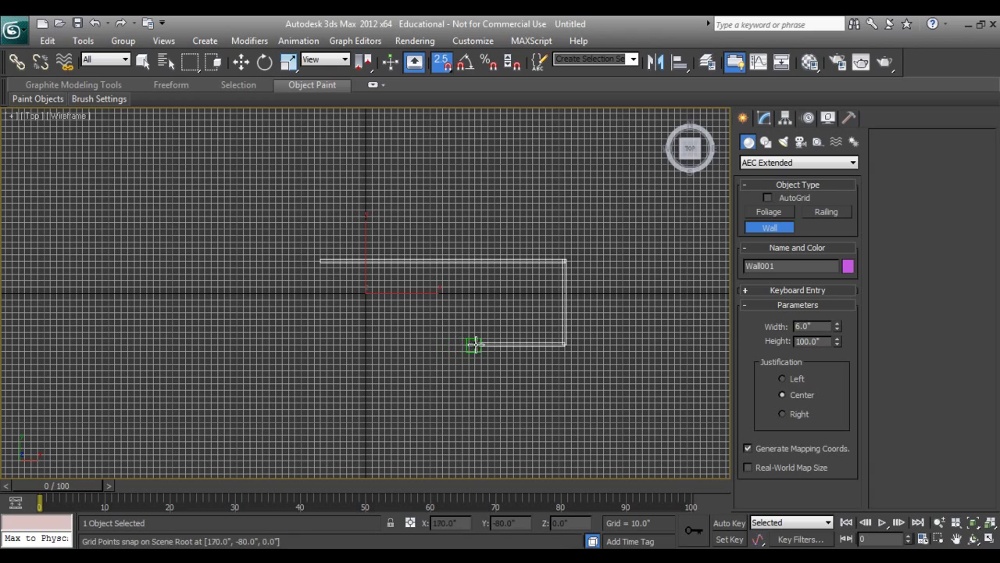
pyautogui.click(481, 345)
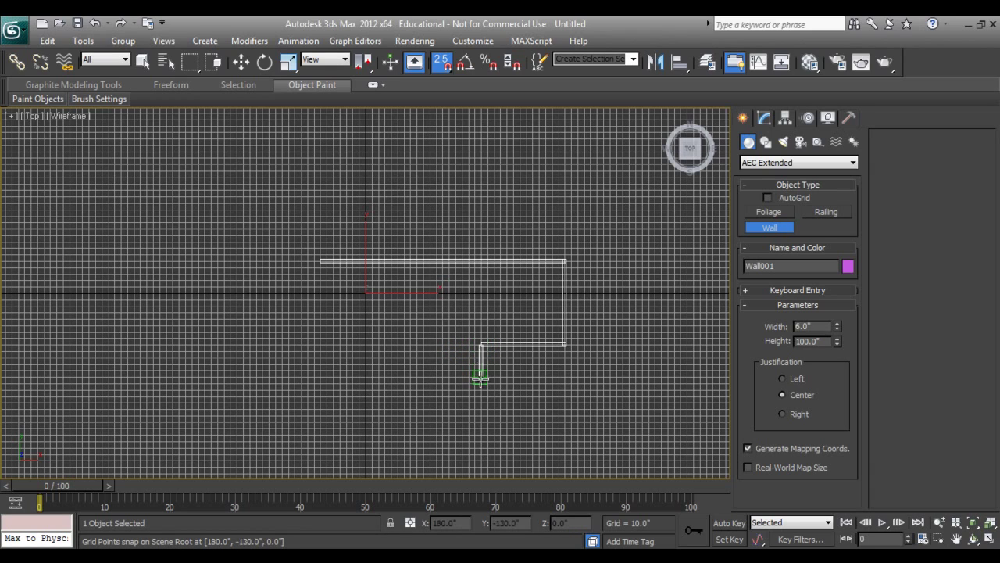
pyautogui.click(480, 433)
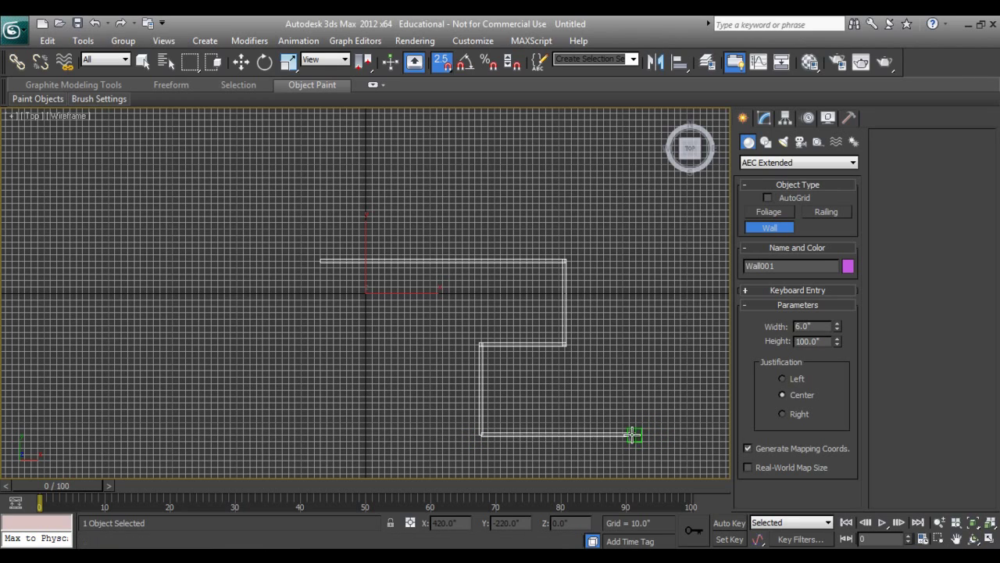
pyautogui.click(633, 435)
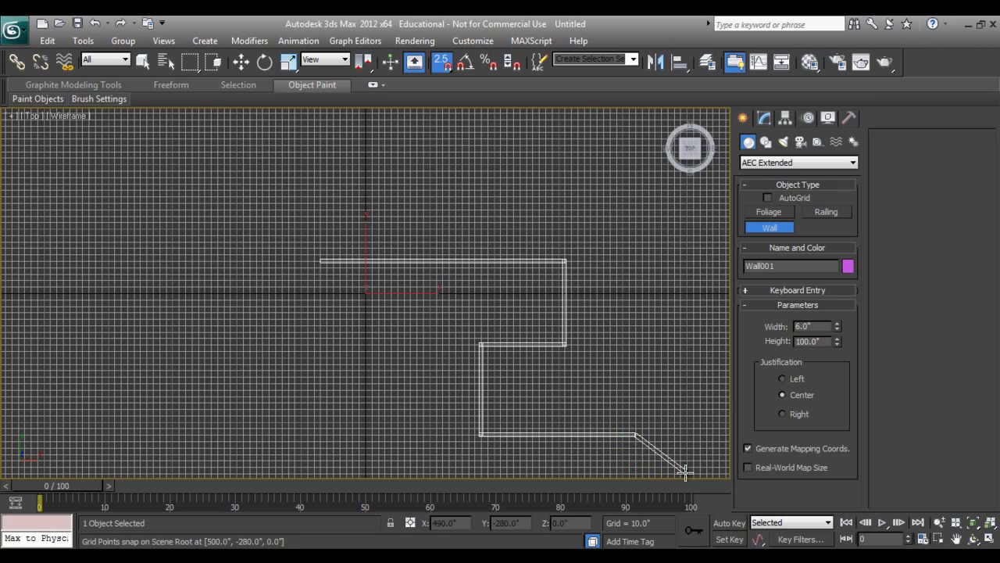
pyautogui.rightClick(633, 450)
# Draw a separate wall from the first wall's free lower end straight down to (420, -400), leaving it as a single segment.
pyautogui.moveTo(598, 362); pyautogui.dragTo(568, 257, button='middle')
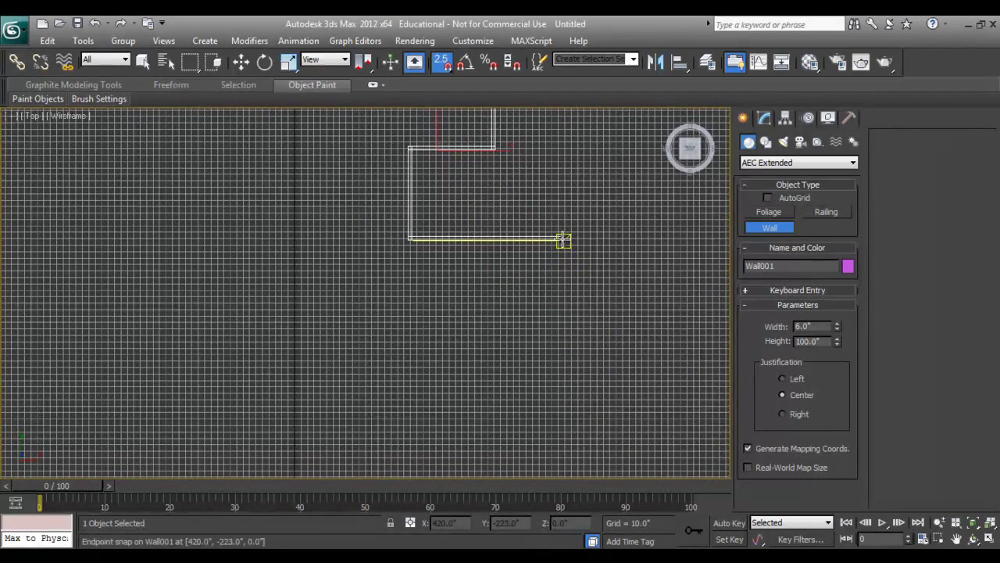
pyautogui.click(564, 238)
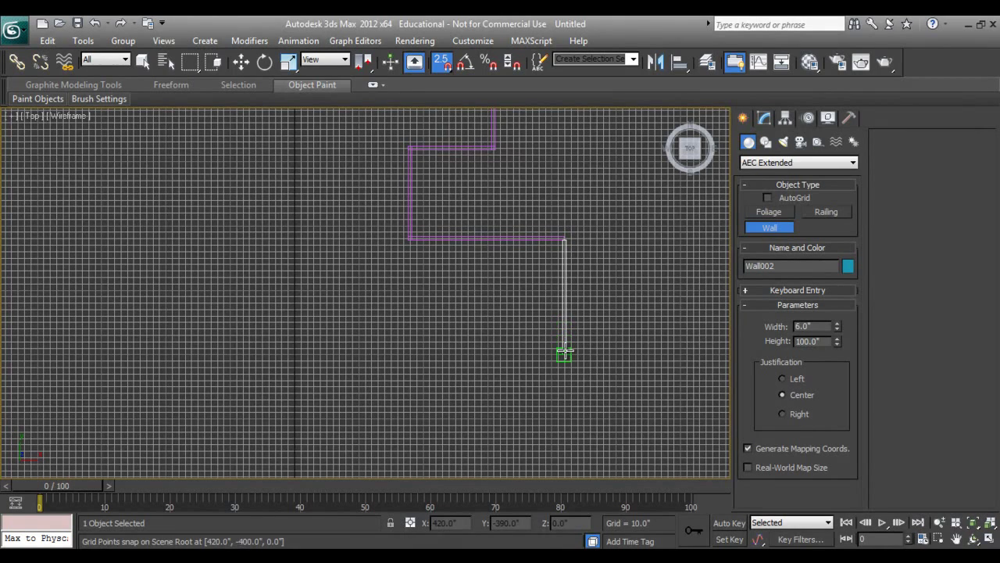
pyautogui.click(564, 353)
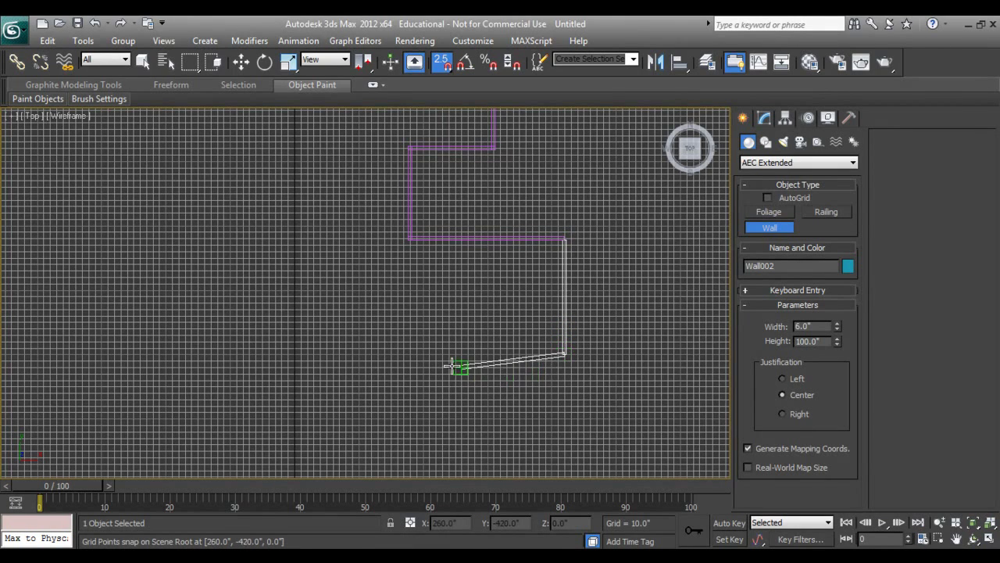
pyautogui.scroll(-3, 376, 353)
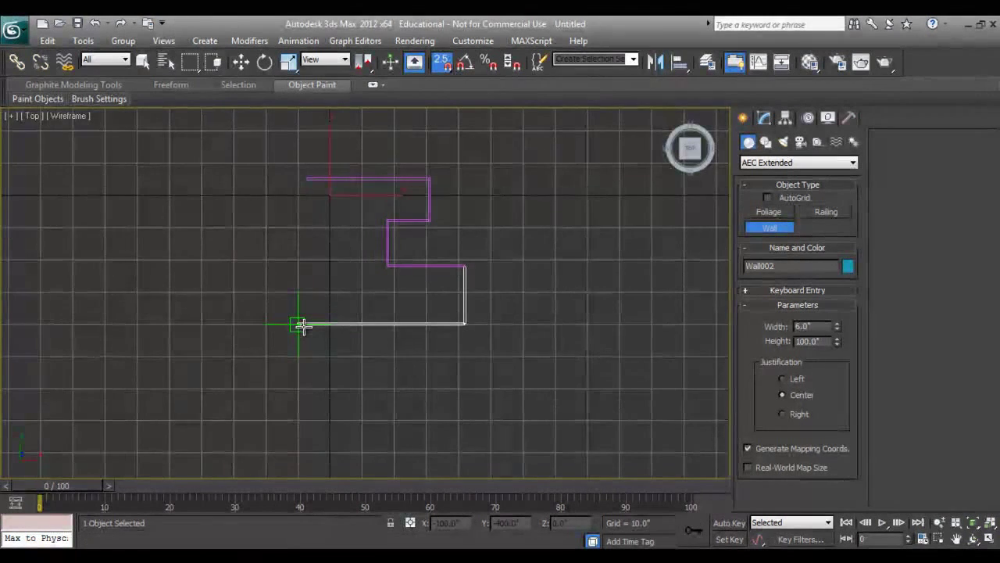
pyautogui.scroll(2, 303, 327)
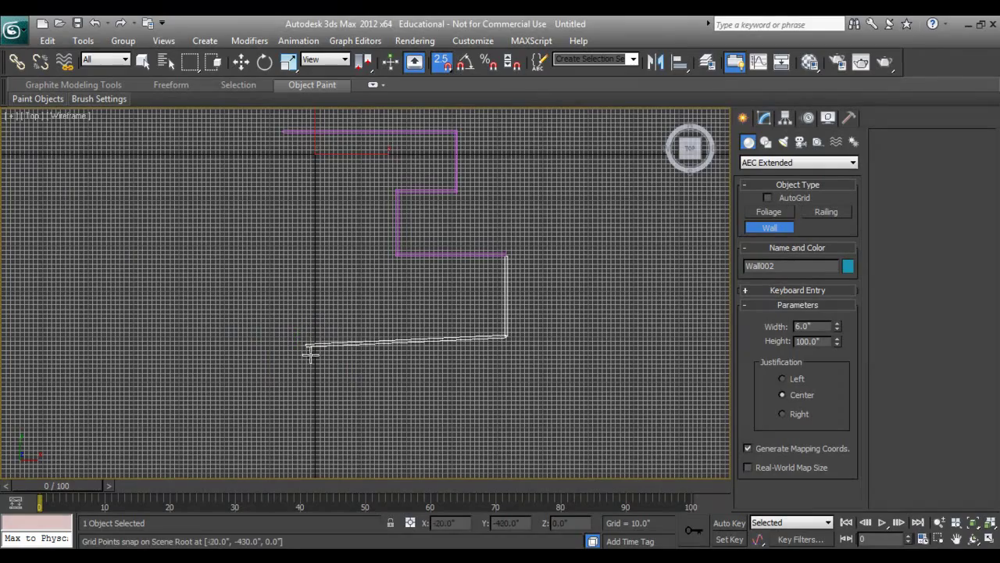
pyautogui.rightClick(320, 363)
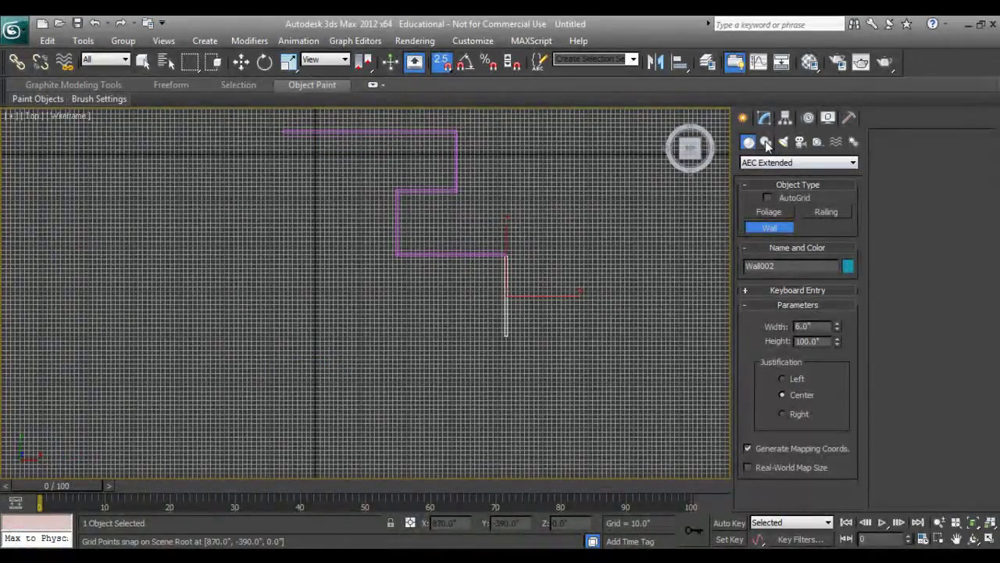
# Draw a straight vertical guide line from the upper wall's free end at (-70, 47) down to (-70, -470).
pyautogui.click(766, 141)
pyautogui.click(768, 223)
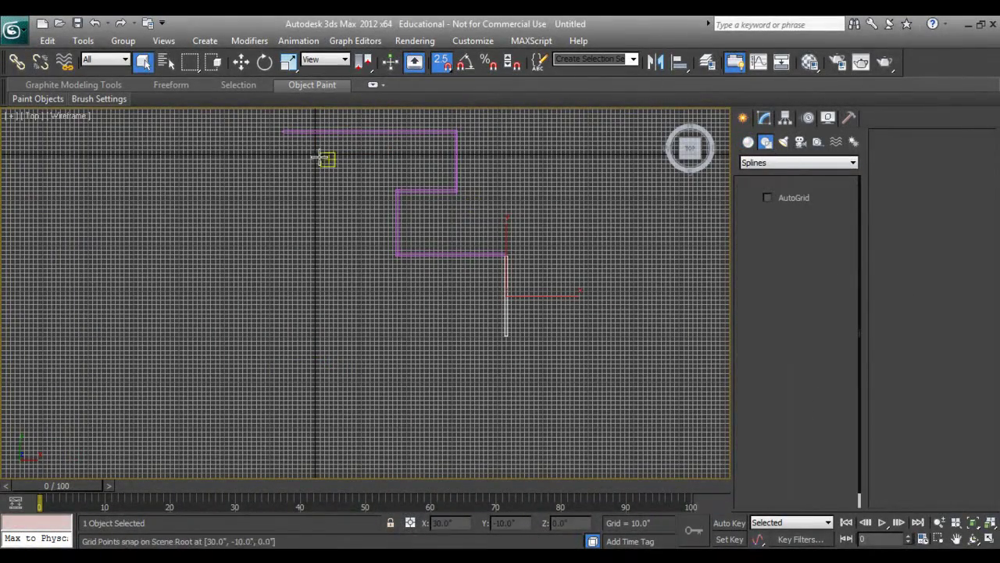
pyautogui.click(283, 134)
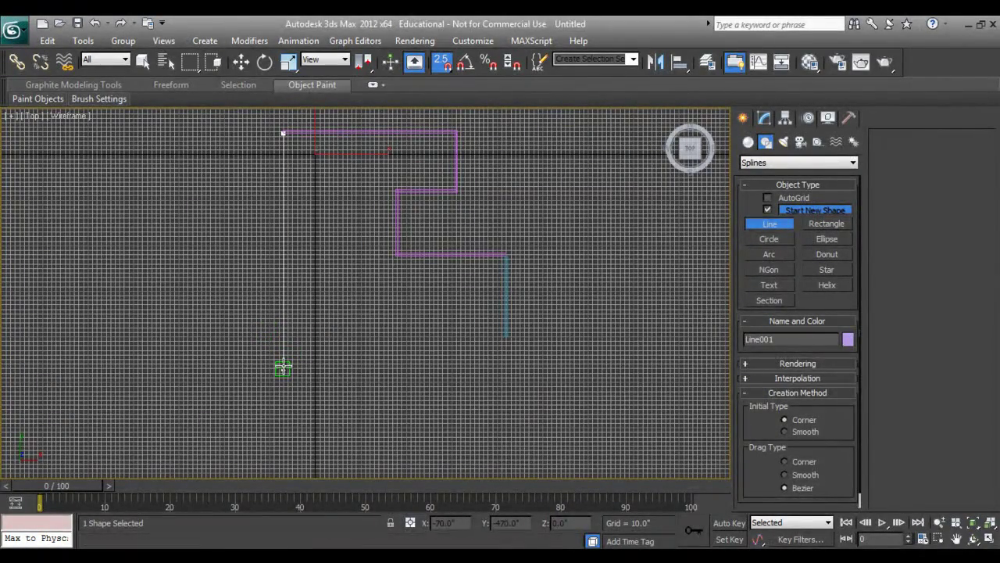
pyautogui.click(283, 367)
pyautogui.rightClick(328, 391)
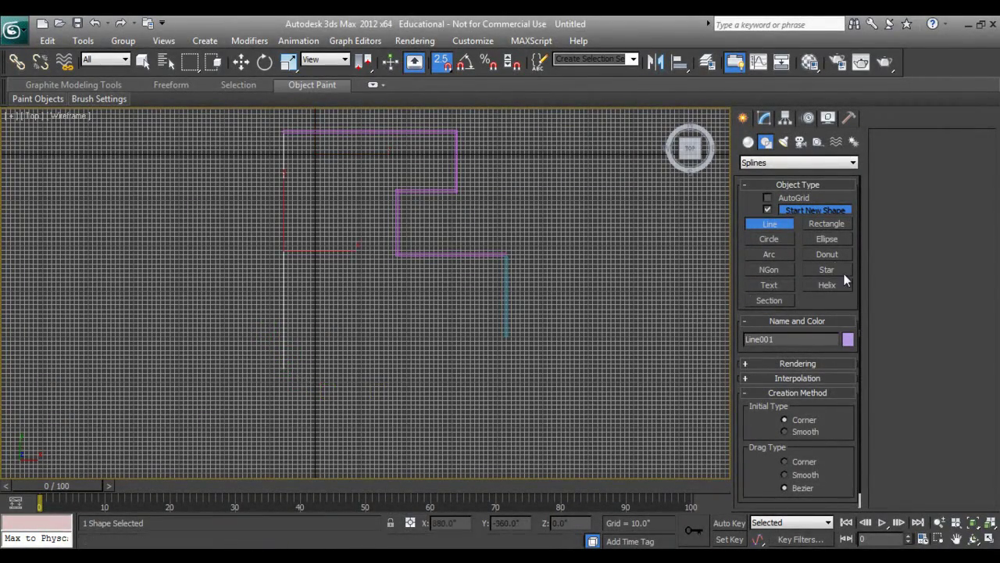
# Return to the AEC Extended Wall tool, keeping the 6-inch width and 100-inch height.
pyautogui.click(748, 141)
pyautogui.click(754, 162)
pyautogui.click(755, 166)
pyautogui.click(778, 225)
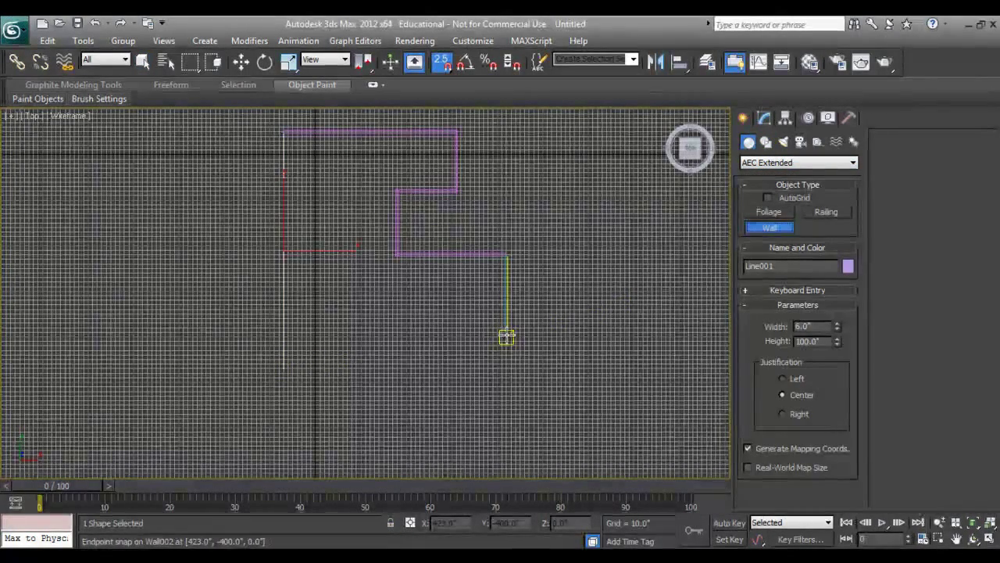
pyautogui.click(506, 336)
pyautogui.scroll(4, 297, 330)
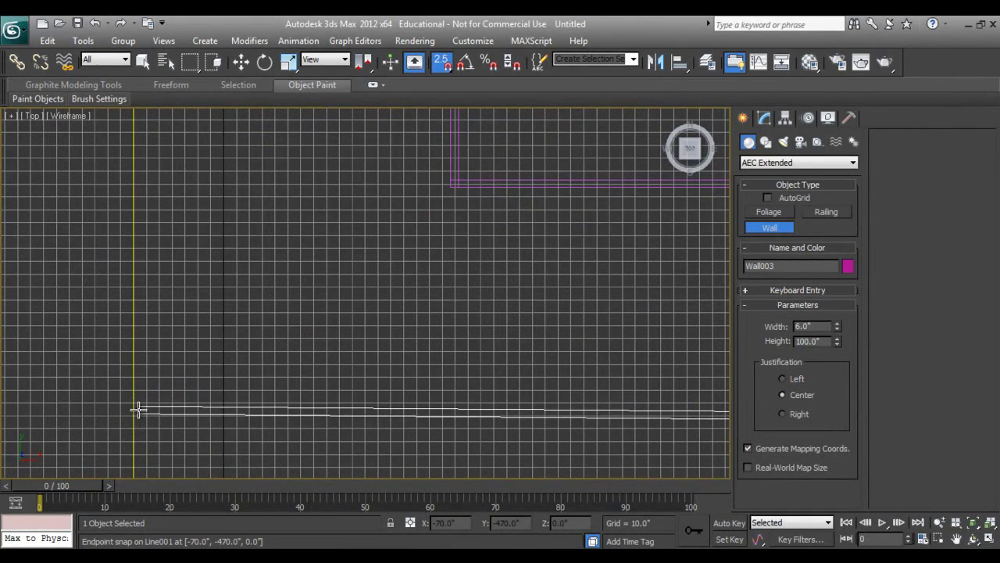
pyautogui.press('s')
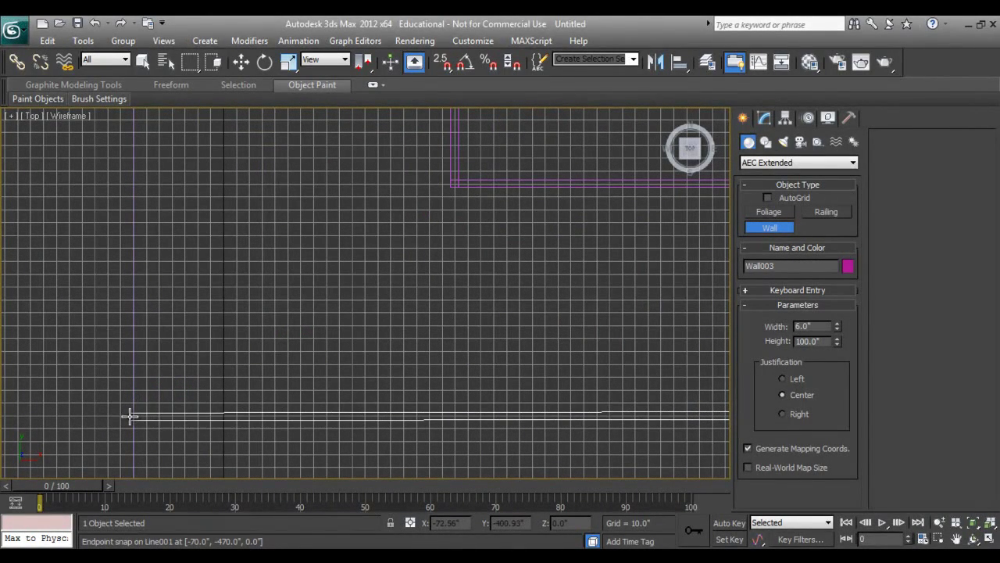
pyautogui.press('s')
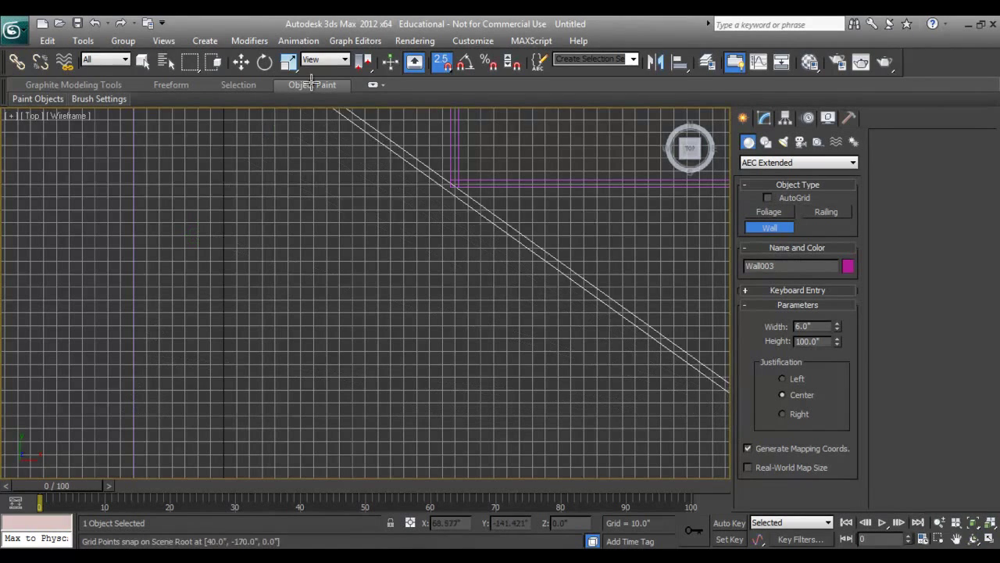
pyautogui.rightClick(439, 63)
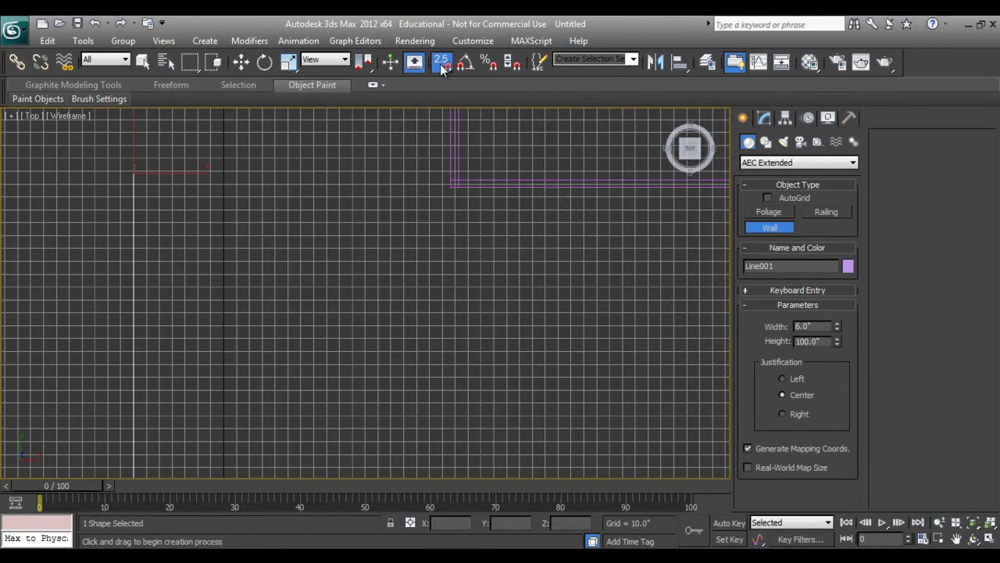
pyautogui.rightClick(440, 63)
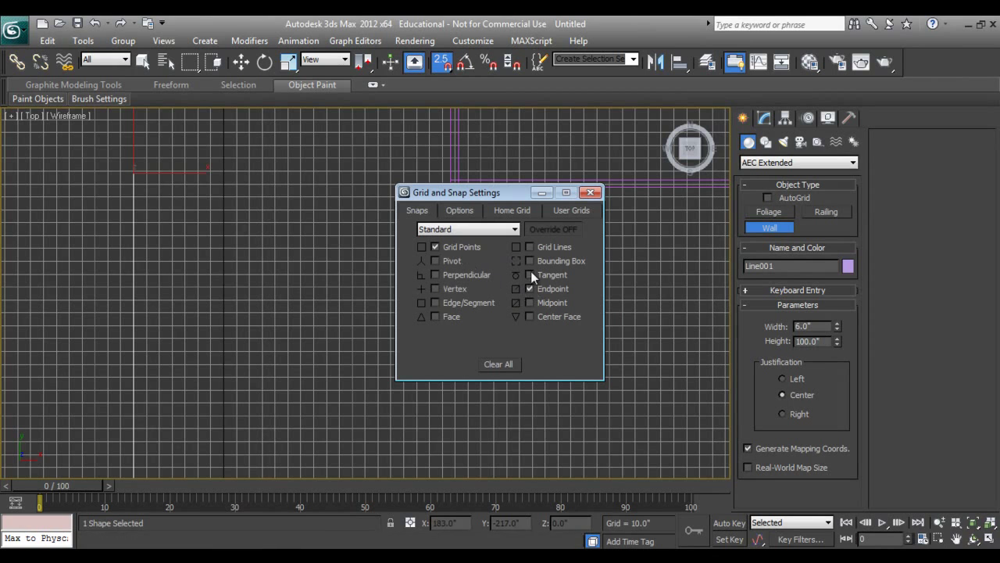
pyautogui.click(591, 192)
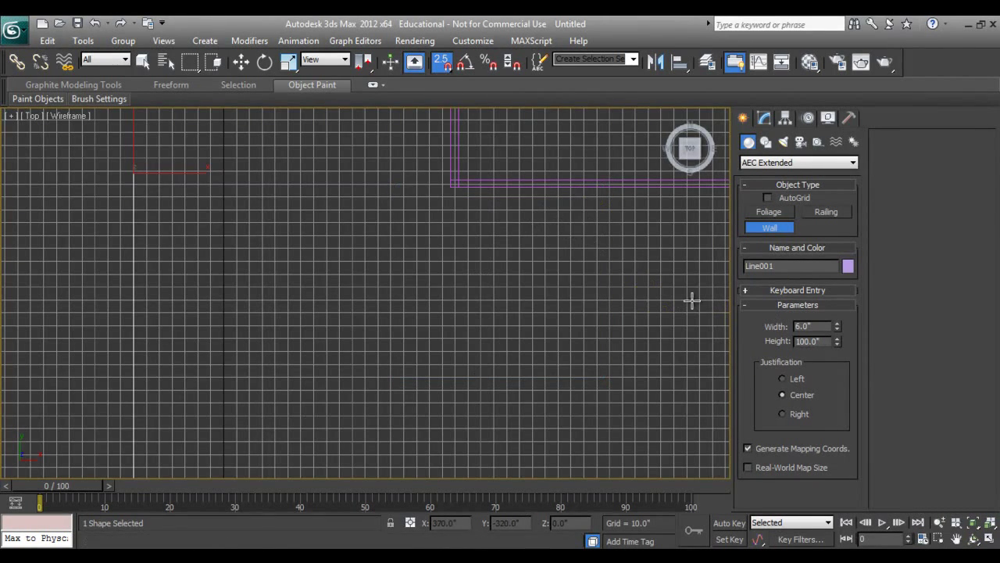
# Draw a horizontal wall from the second wall's lower end at (420, -400) to the guide line at (-70, -400) and end wall creation.
pyautogui.moveTo(597, 375); pyautogui.dragTo(391, 322, button='middle')
pyautogui.scroll(-2, 392, 322)
pyautogui.scroll(1, 461, 344)
pyautogui.click(501, 329)
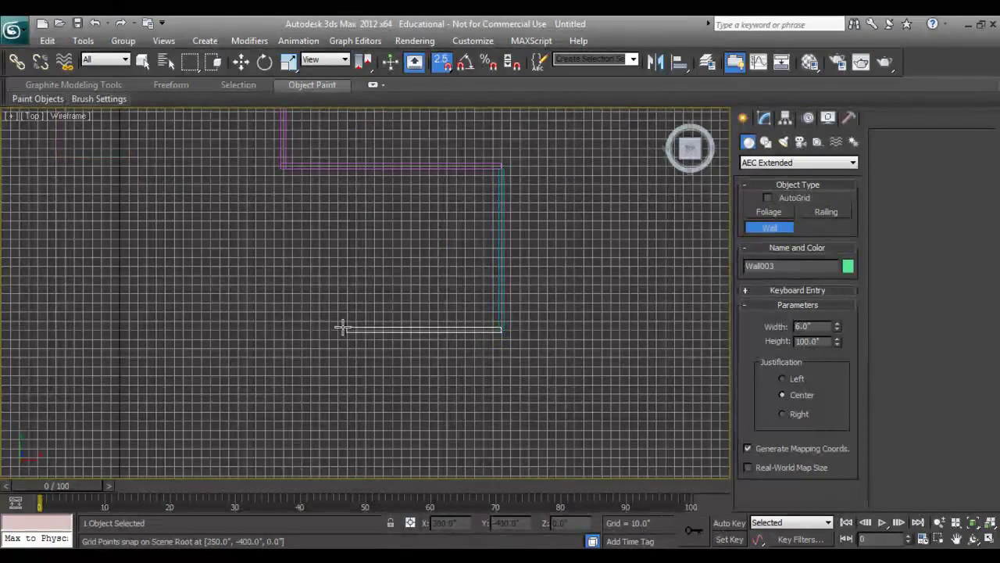
pyautogui.click(56, 329)
pyautogui.rightClick(121, 371)
pyautogui.moveTo(153, 317); pyautogui.dragTo(353, 425, button='middle')
pyautogui.scroll(-2, 339, 341)
pyautogui.rightClick(312, 307)
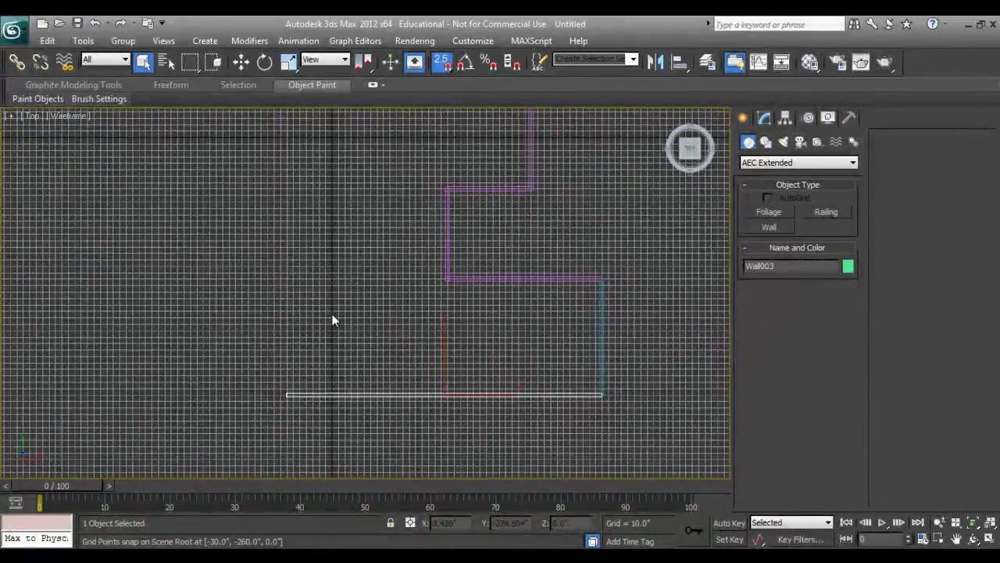
# Turn off snapping and delete the vertical guide line.
pyautogui.press('s')
pyautogui.click(287, 285)
pyautogui.click(275, 288)
# Hide the grid in the Top viewport and leave all the walls deselected.
pyautogui.moveTo(340, 238); pyautogui.dragTo(380, 305, button='middle')
pyautogui.press('g')
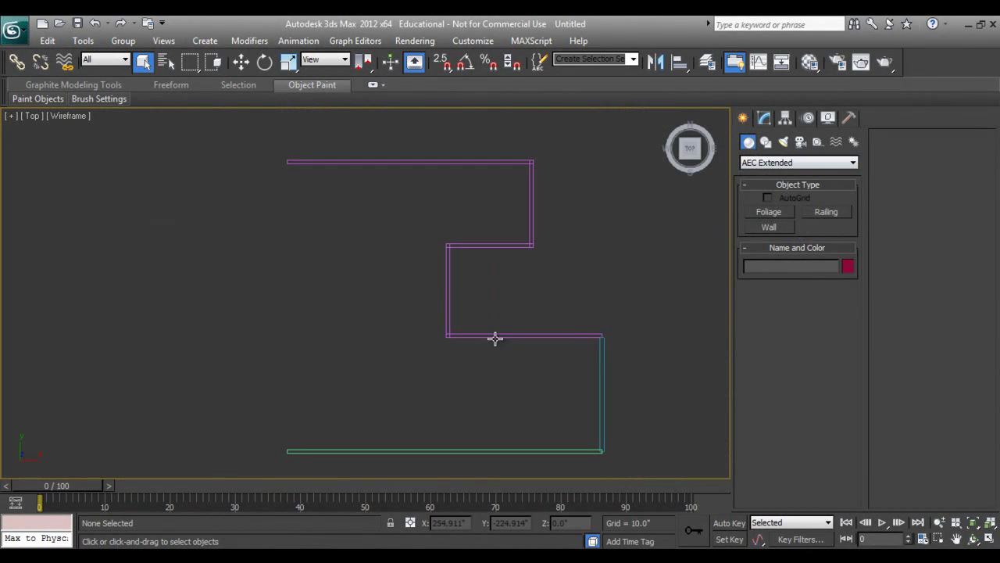
pyautogui.moveTo(573, 387); pyautogui.dragTo(562, 358, button='middle')
pyautogui.moveTo(640, 272); pyautogui.dragTo(354, 311)
pyautogui.scroll(-2, 356, 294)
pyautogui.click(356, 292)
pyautogui.moveTo(259, 168); pyautogui.dragTo(574, 383)
pyautogui.click(574, 390)
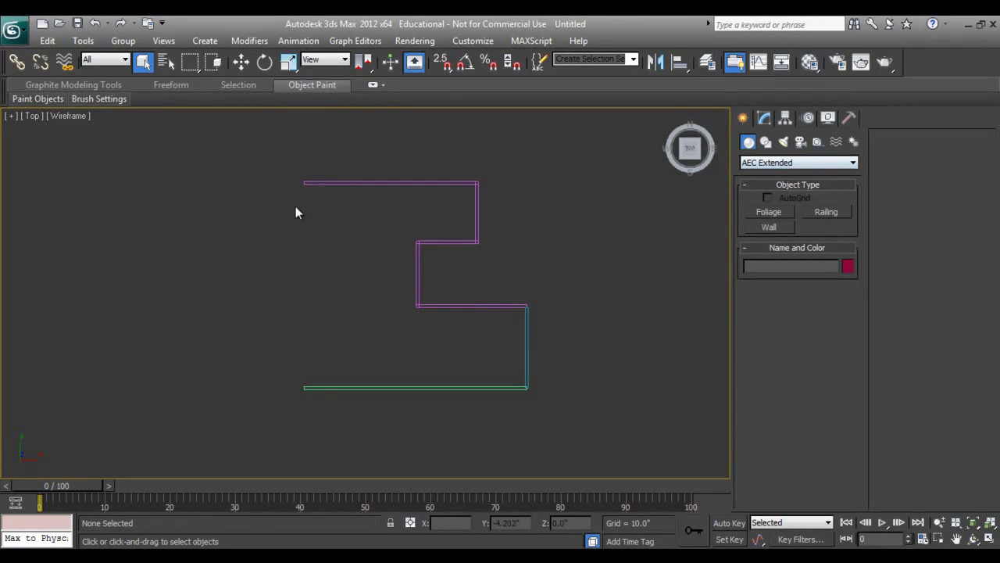
# Start the Line spline tool and turn on snapping with Endpoint enabled and Grid Points disabled.
pyautogui.click(766, 141)
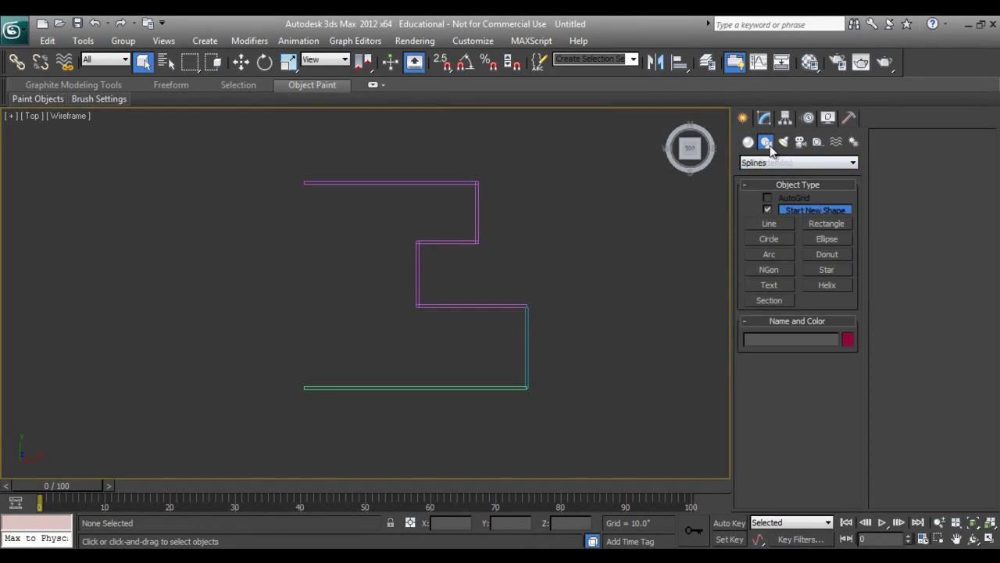
pyautogui.click(772, 224)
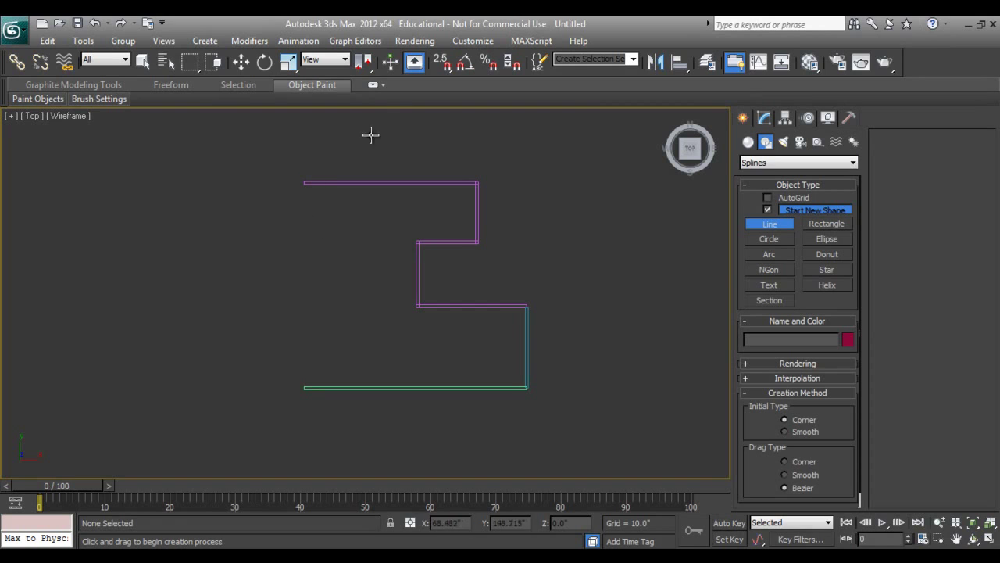
pyautogui.click(445, 64)
pyautogui.rightClick(445, 64)
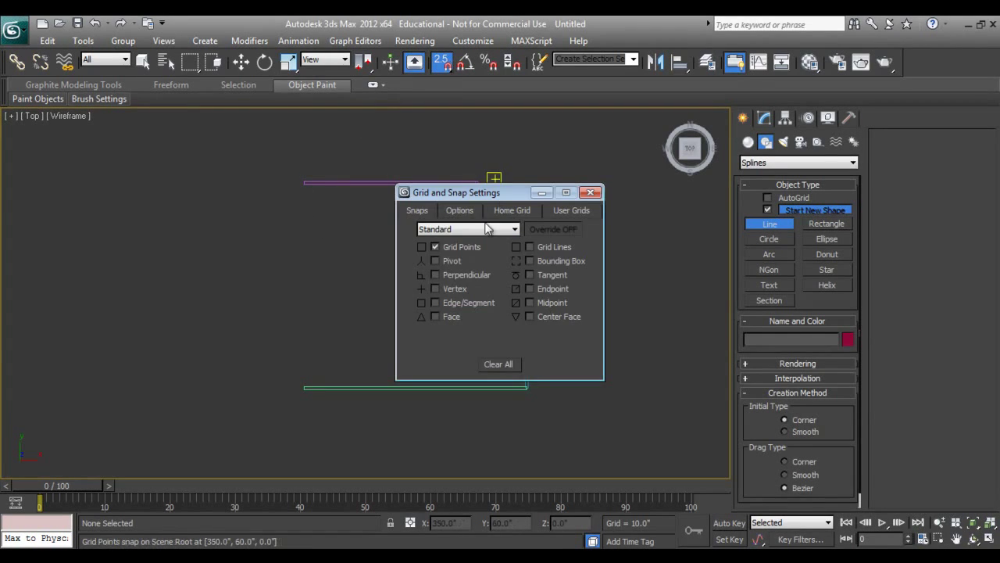
pyautogui.click(453, 247)
pyautogui.click(546, 286)
pyautogui.click(591, 192)
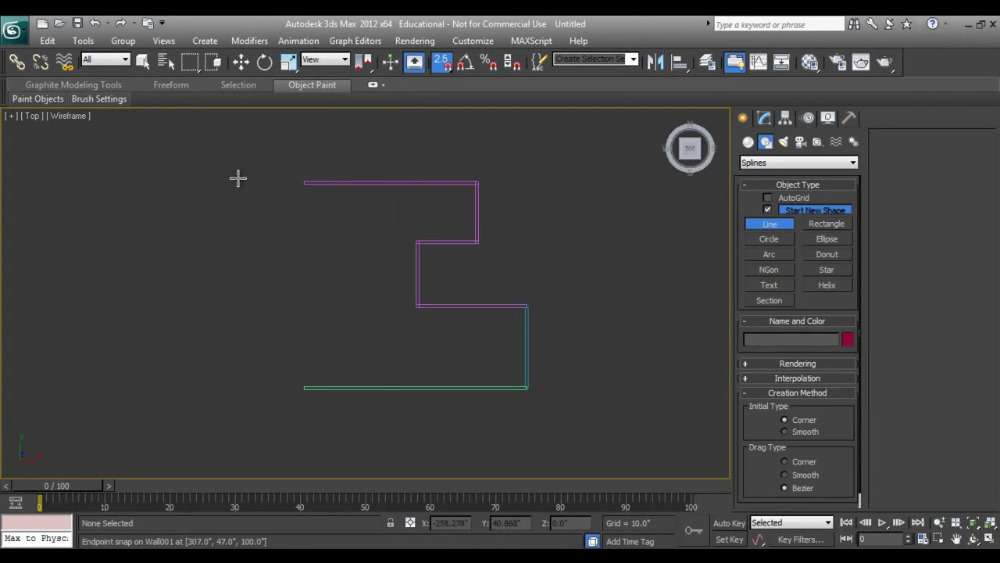
# Draw a straight line across the open side from the upper wall's free end at (-70, 47) to the lower wall's free end at (-70, -403).
pyautogui.click(304, 184)
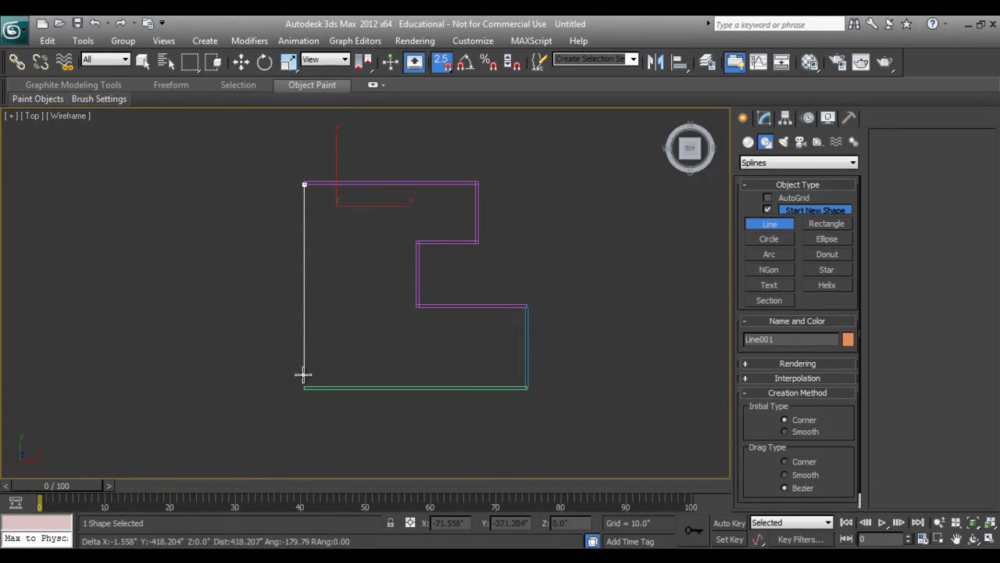
pyautogui.click(304, 388)
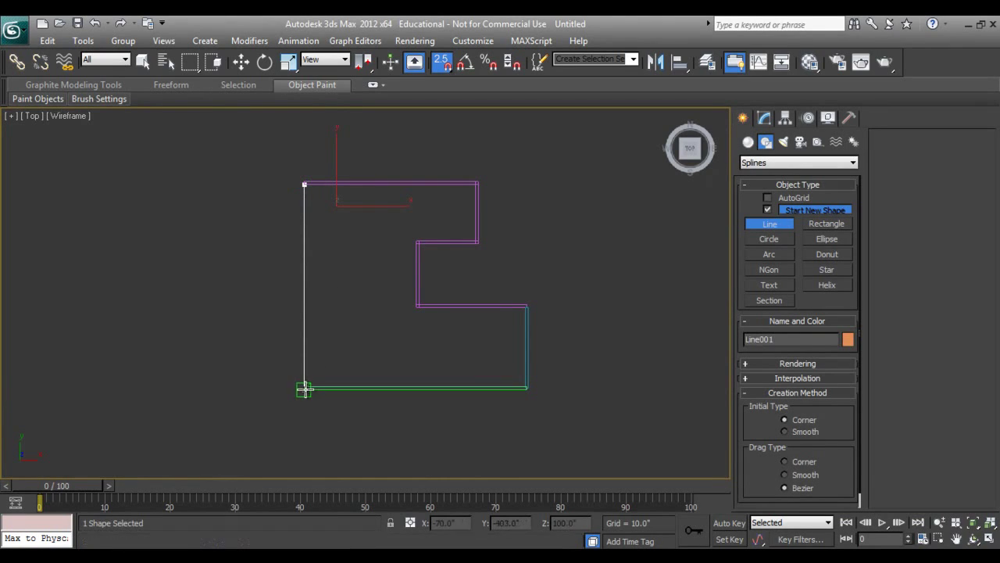
pyautogui.rightClick(412, 422)
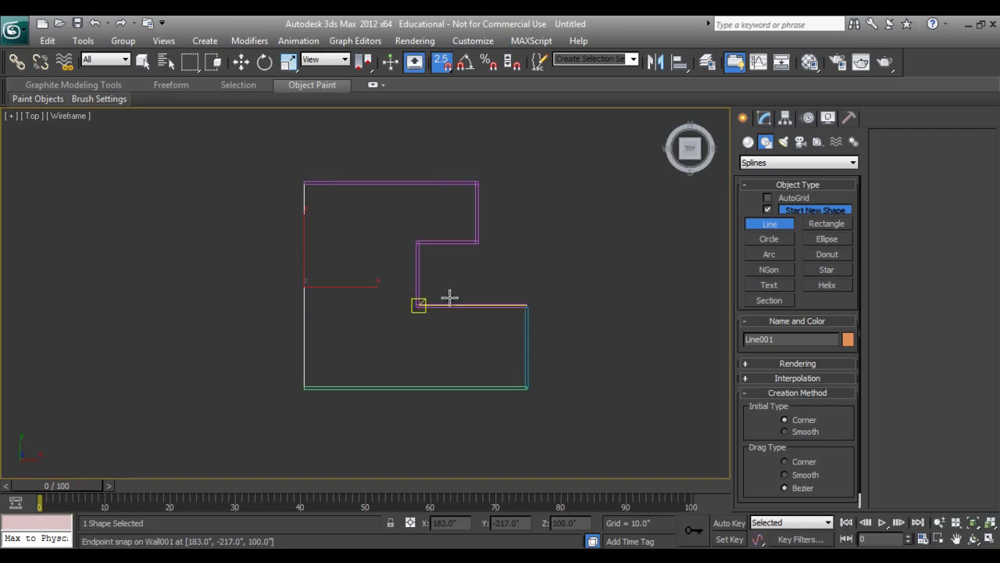
# In the Top view, draw an End-End-Middle arc between the two walls' free ends, bulging outward with a radius of about 237 inches.
pyautogui.press('p')
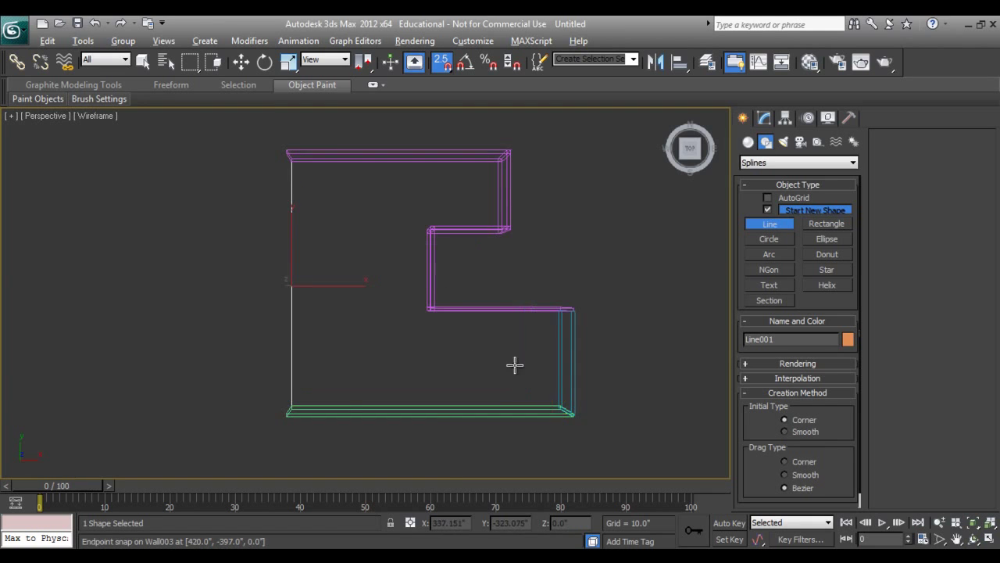
pyautogui.keyDown('alt'); pyautogui.moveTo(514, 361); pyautogui.dragTo(458, 274, button='middle'); pyautogui.keyUp('alt')
pyautogui.moveTo(411, 357)
pyautogui.keyDown('alt'); pyautogui.mouseDown(button='middle')
pyautogui.moveTo(441, 293)
pyautogui.moveTo(398, 324)
pyautogui.moveTo(426, 329)
pyautogui.mouseUp(button='middle'); pyautogui.keyUp('alt')
pyautogui.press('t')
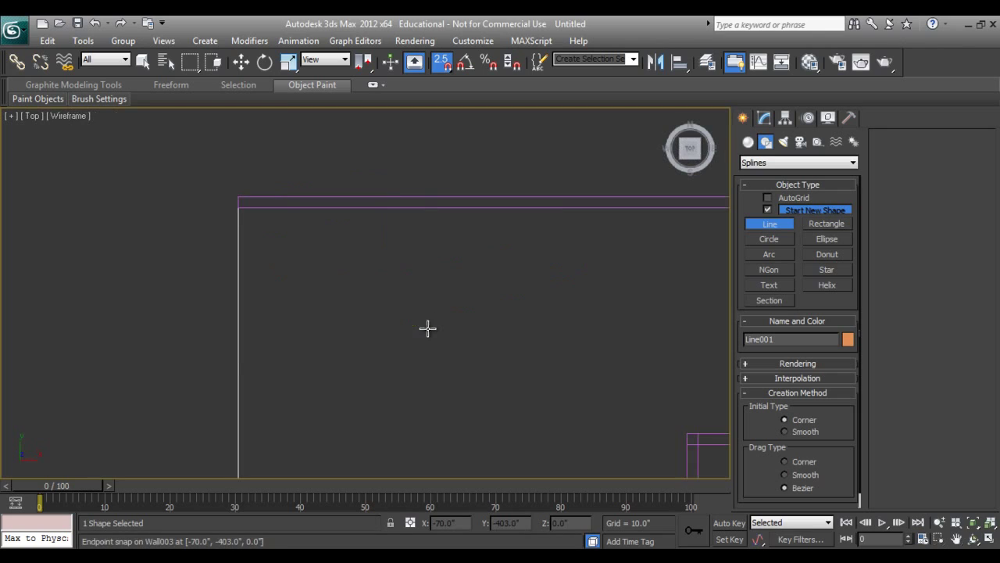
pyautogui.scroll(-6, 435, 332)
pyautogui.moveTo(458, 373); pyautogui.dragTo(425, 333, button='middle')
pyautogui.click(770, 254)
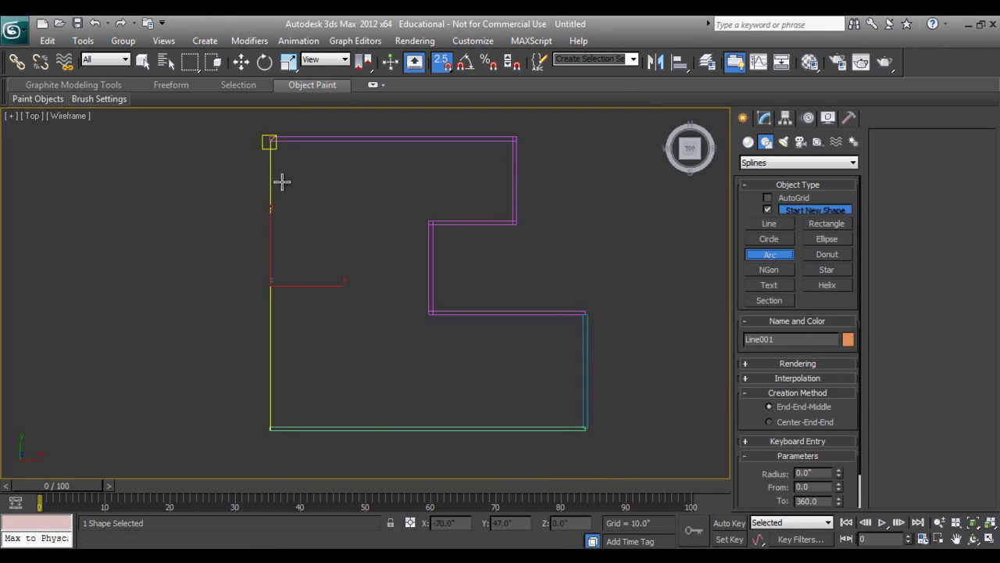
pyautogui.moveTo(270, 137); pyautogui.dragTo(269, 427)
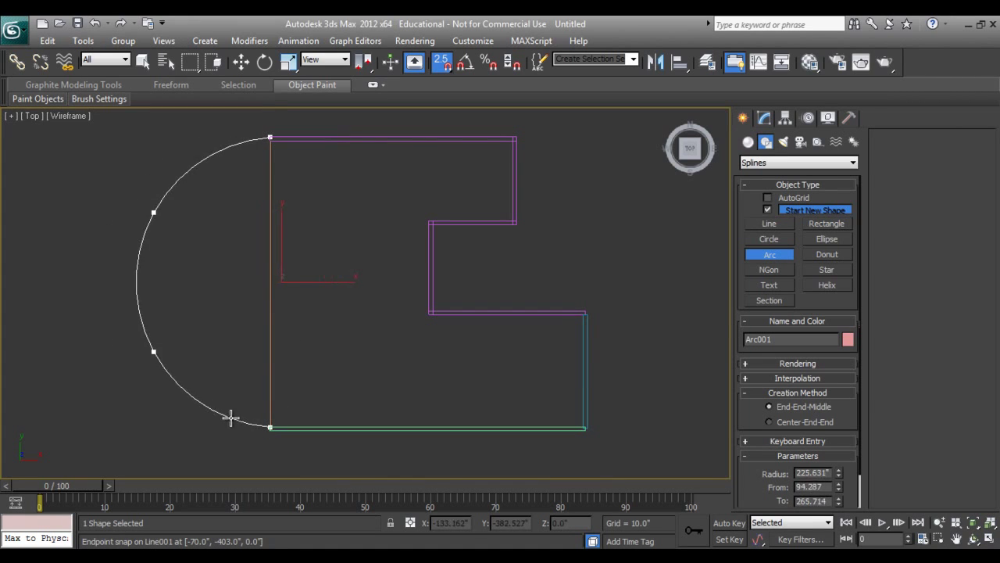
pyautogui.click(212, 391)
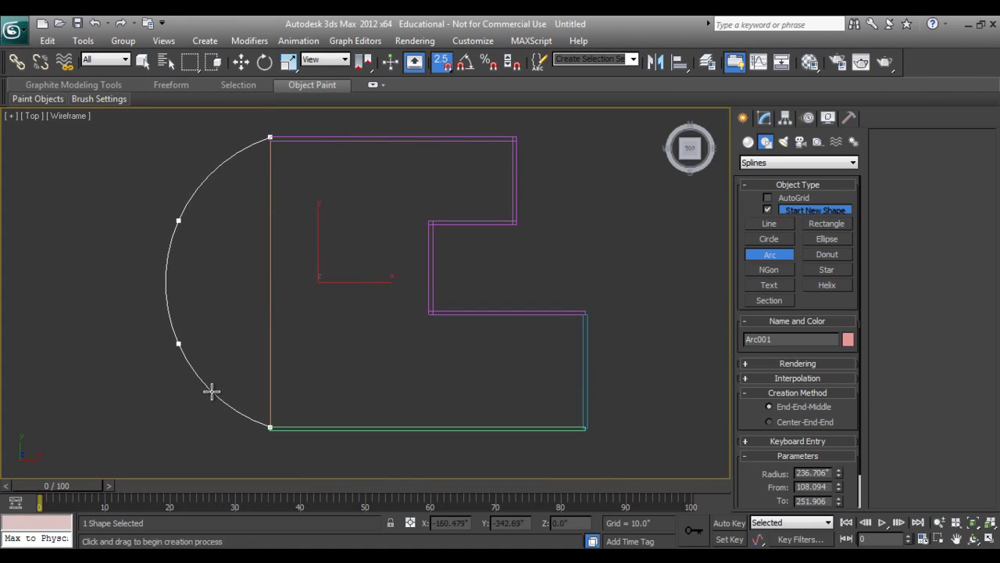
pyautogui.rightClick(308, 291)
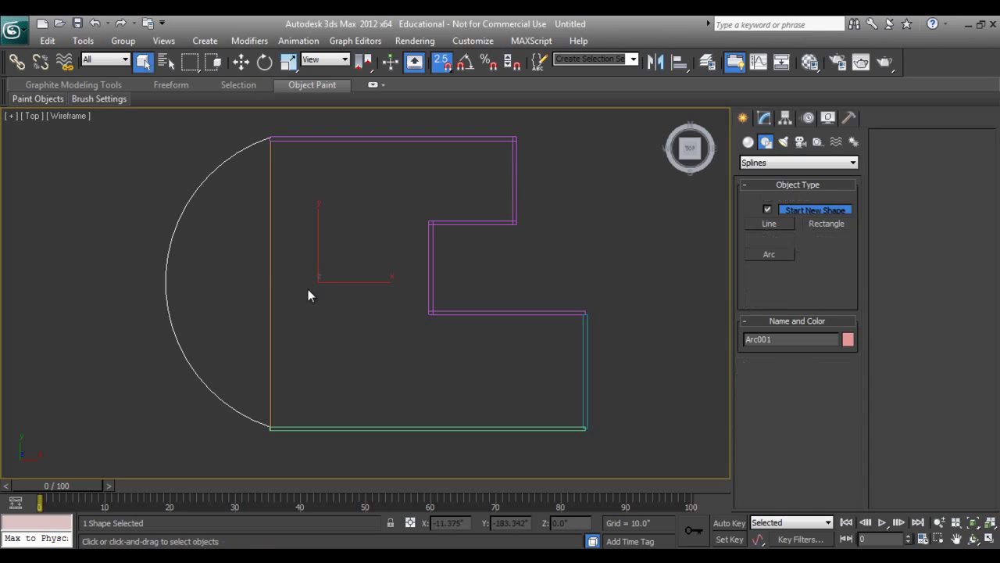
# Delete the straight line that joins the ends of the arc.
pyautogui.click(271, 267)
pyautogui.press('Delete')
pyautogui.scroll(-2, 288, 284)
pyautogui.moveTo(337, 323); pyautogui.dragTo(325, 344, button='middle')
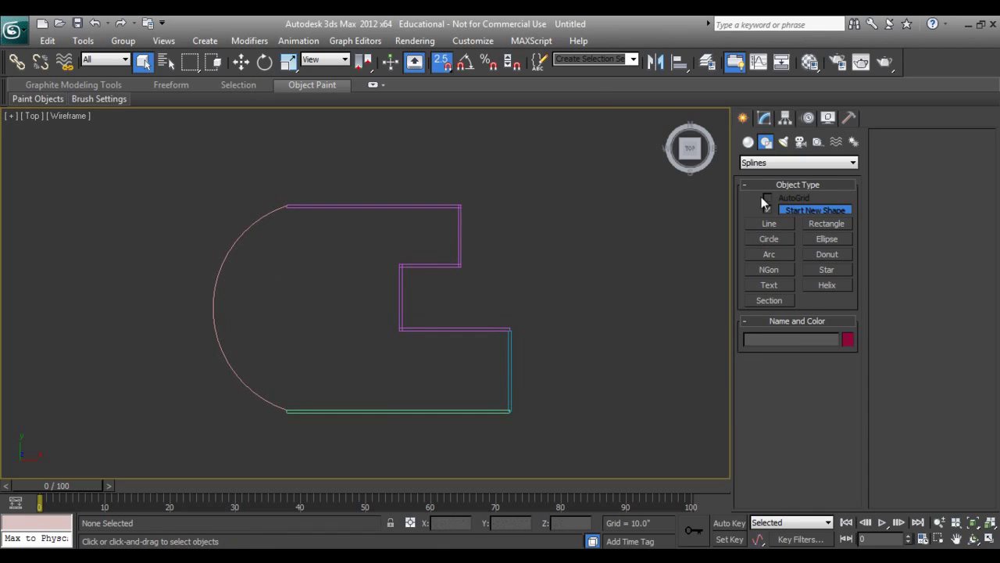
# Create an AEC Extended railing 450 inches long between the two free wall ends, about 354 inches high, turning snapping off before setting the height.
pyautogui.click(750, 149)
pyautogui.click(798, 162)
pyautogui.click(770, 270)
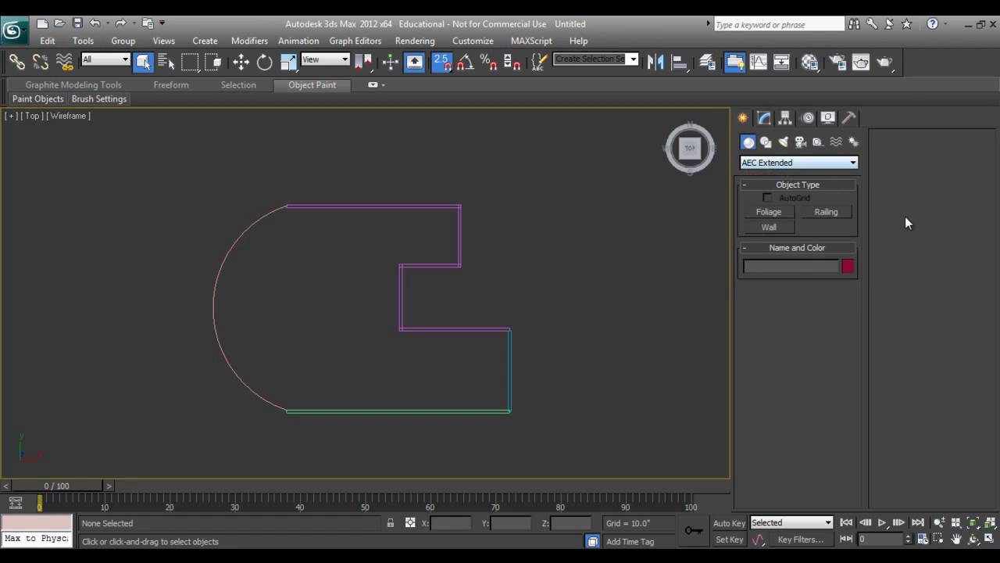
pyautogui.click(826, 211)
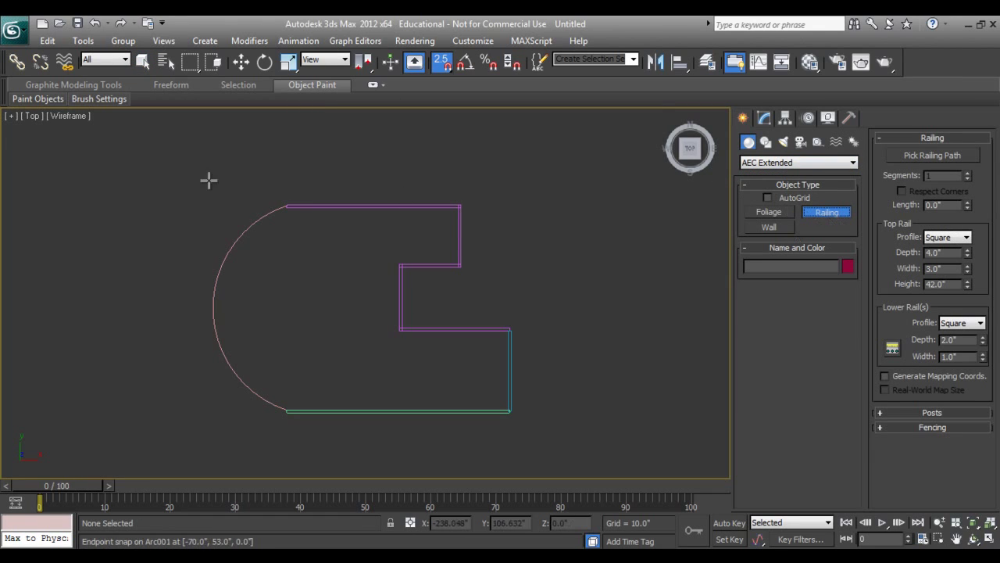
pyautogui.moveTo(286, 205); pyautogui.dragTo(288, 411)
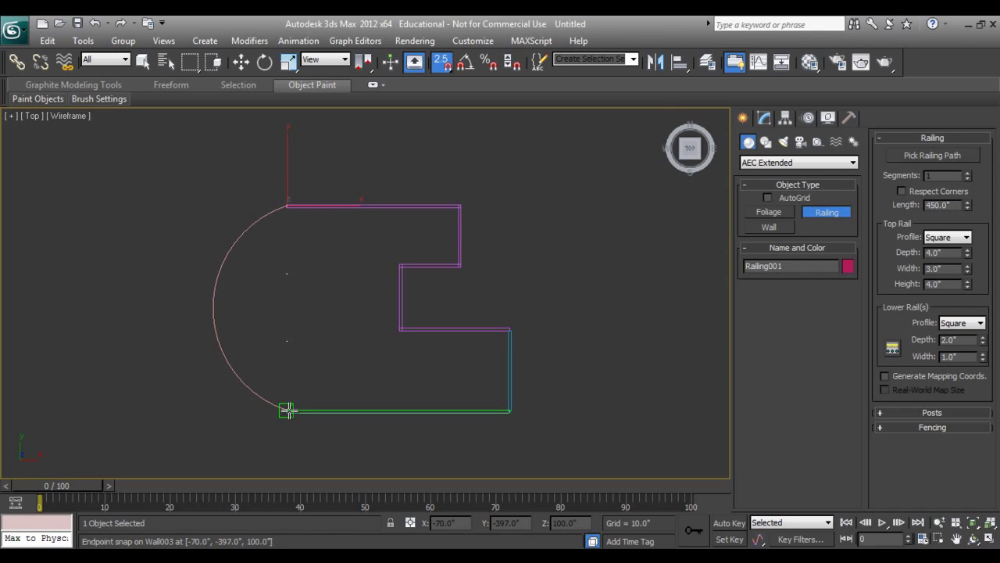
pyautogui.press('s')
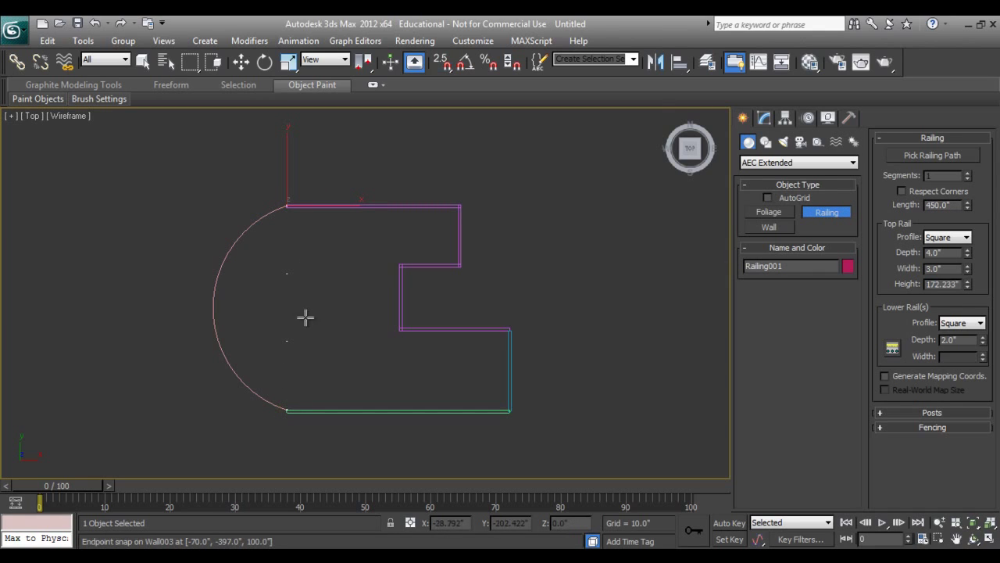
pyautogui.click(294, 249)
# Switch to the Perspective view and open the new railing's parameters for editing.
pyautogui.press('p')
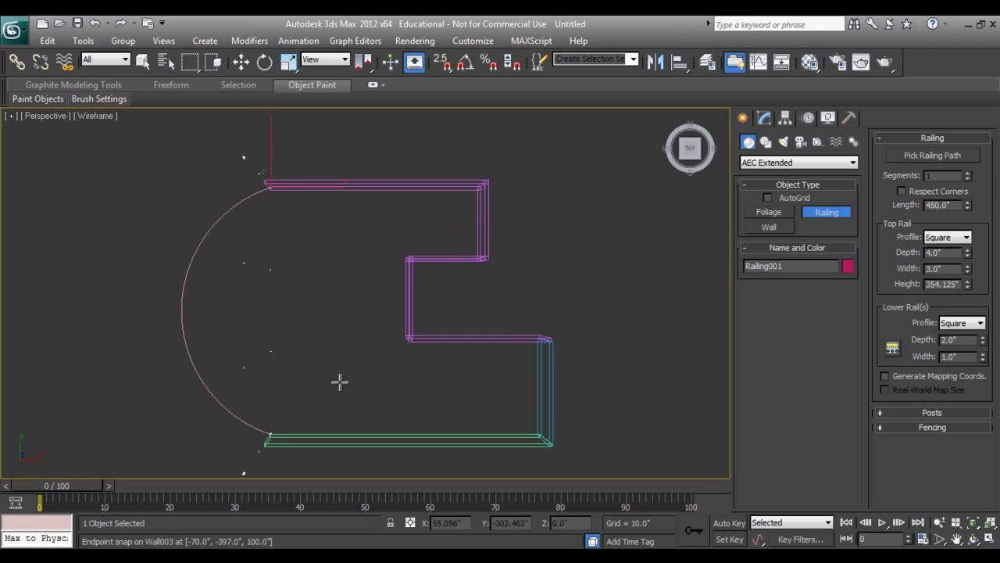
pyautogui.keyDown('alt'); pyautogui.moveTo(315, 388); pyautogui.dragTo(393, 315, button='middle'); pyautogui.keyUp('alt')
pyautogui.scroll(-4, 367, 336)
pyautogui.keyDown('alt'); pyautogui.moveTo(346, 351); pyautogui.dragTo(466, 315, button='middle'); pyautogui.keyUp('alt')
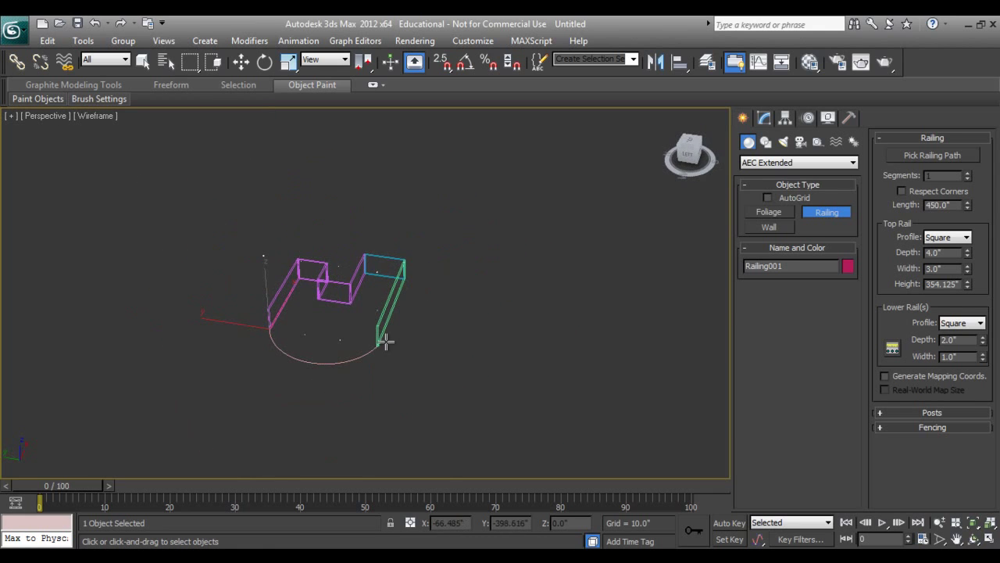
pyautogui.click(764, 118)
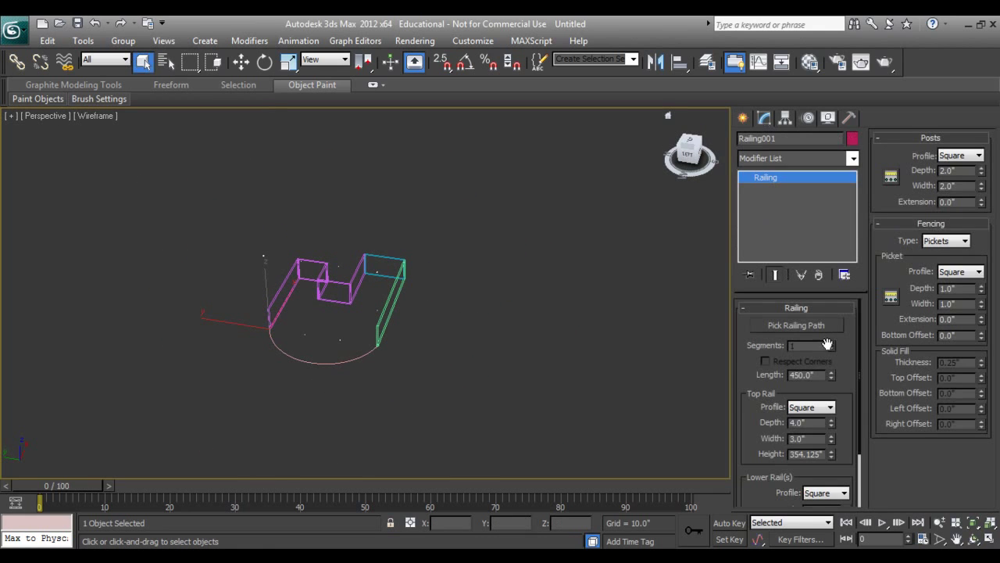
pyautogui.moveTo(784, 118); pyautogui.dragTo(772, 30)
pyautogui.rightClick(772, 30)
pyautogui.rightClick(772, 28)
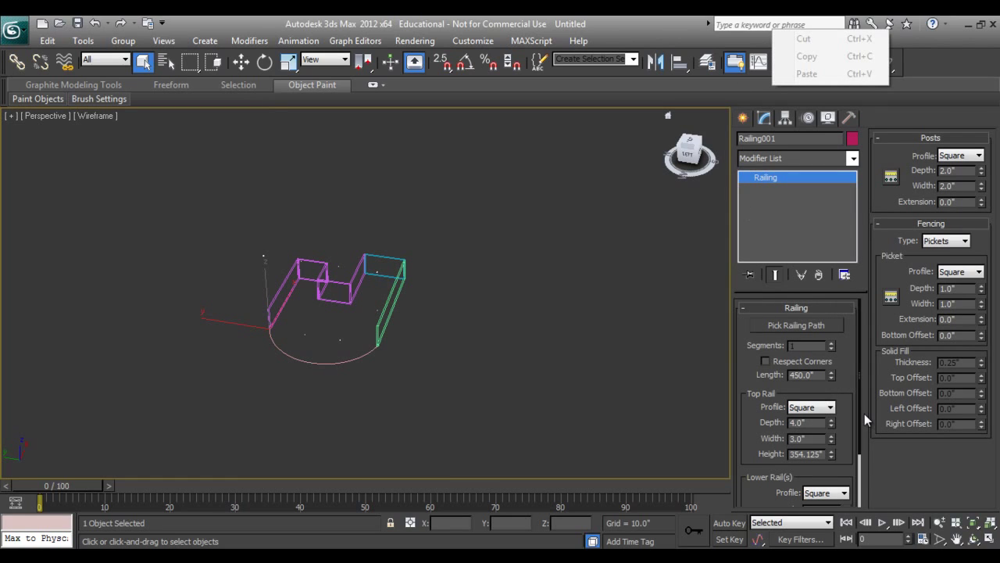
pyautogui.click(830, 370)
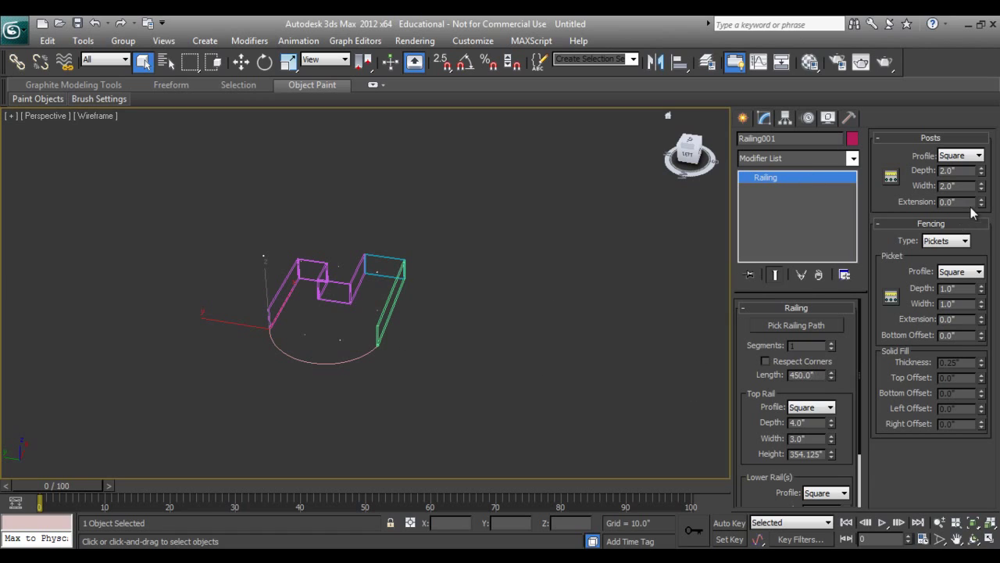
# Enlarge the railing's top rail to a depth of about 97 inches and a width of about 35 inches.
pyautogui.scroll(-1, 836, 429)
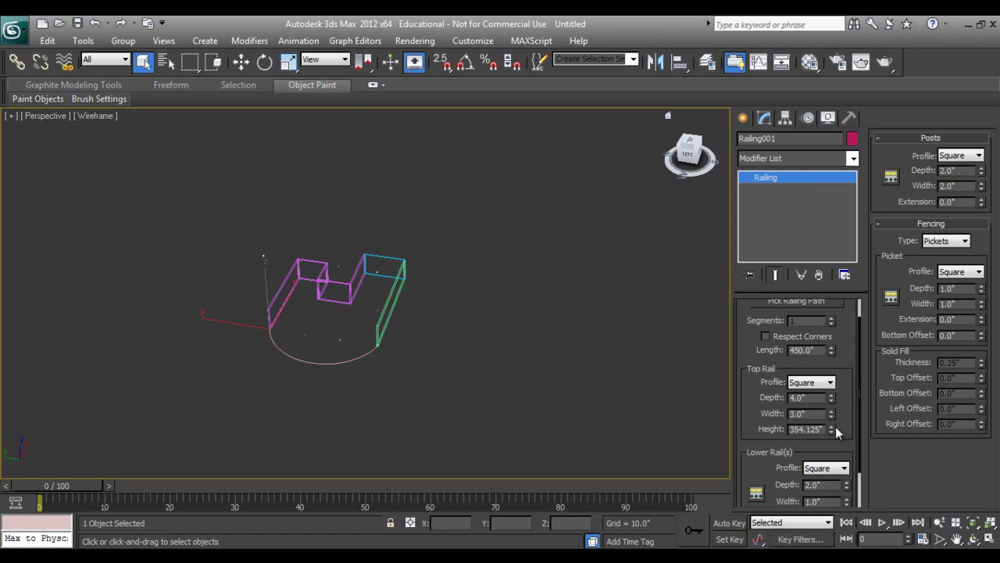
pyautogui.moveTo(806, 247); pyautogui.dragTo(875, 433)
pyautogui.moveTo(833, 400); pyautogui.dragTo(861, 395)
pyautogui.moveTo(915, 491); pyautogui.dragTo(885, 127)
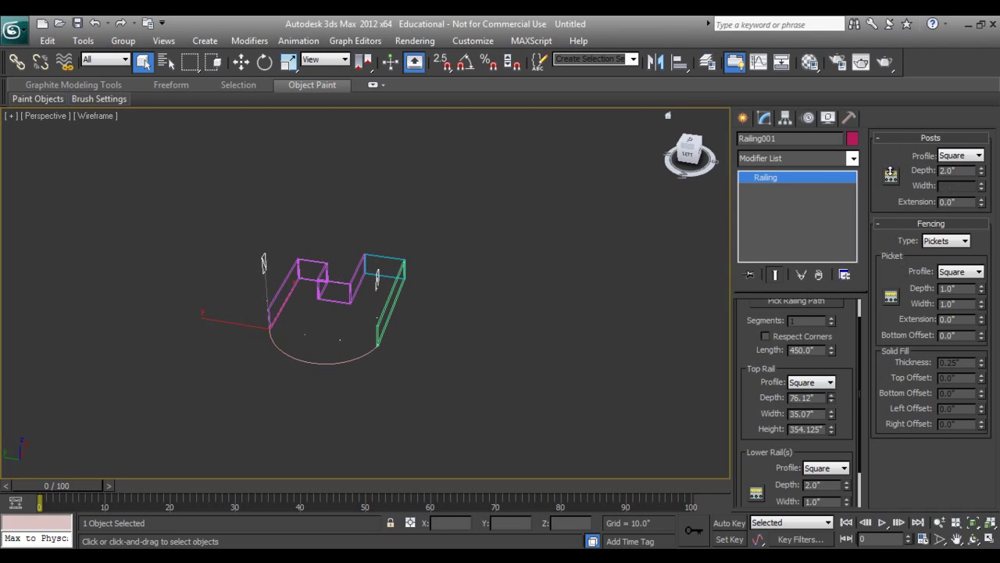
# Set the Perspective viewport's display style to Shaded.
pyautogui.click(94, 115)
pyautogui.click(131, 148)
pyautogui.scroll(5, 432, 404)
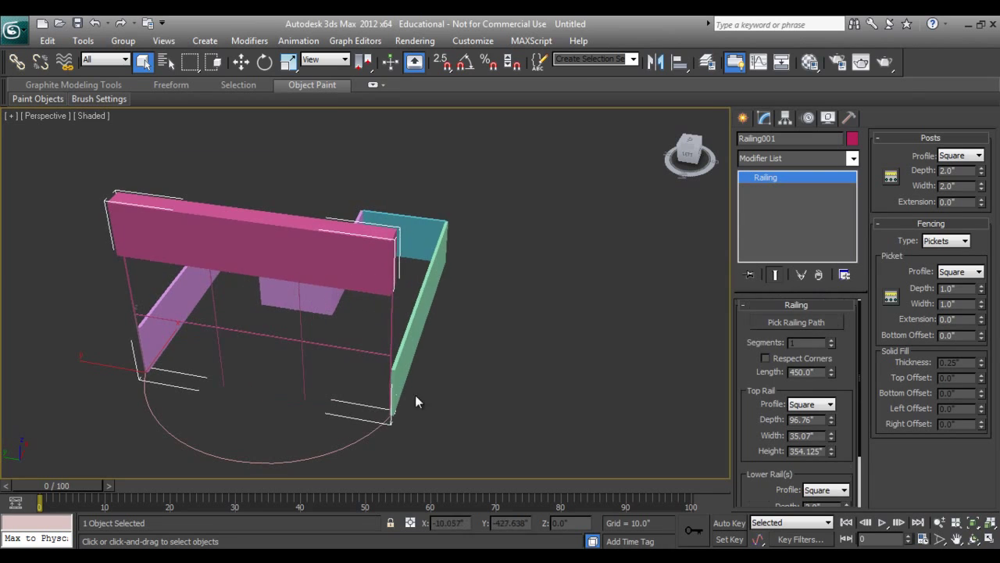
# Set the top rail to a depth of about 11.6 inches, a width of about 15.8 inches and a height of 100 inches.
pyautogui.moveTo(831, 422); pyautogui.dragTo(832, 456)
pyautogui.doubleClick(820, 451)
pyautogui.write('100')
pyautogui.press('Return')
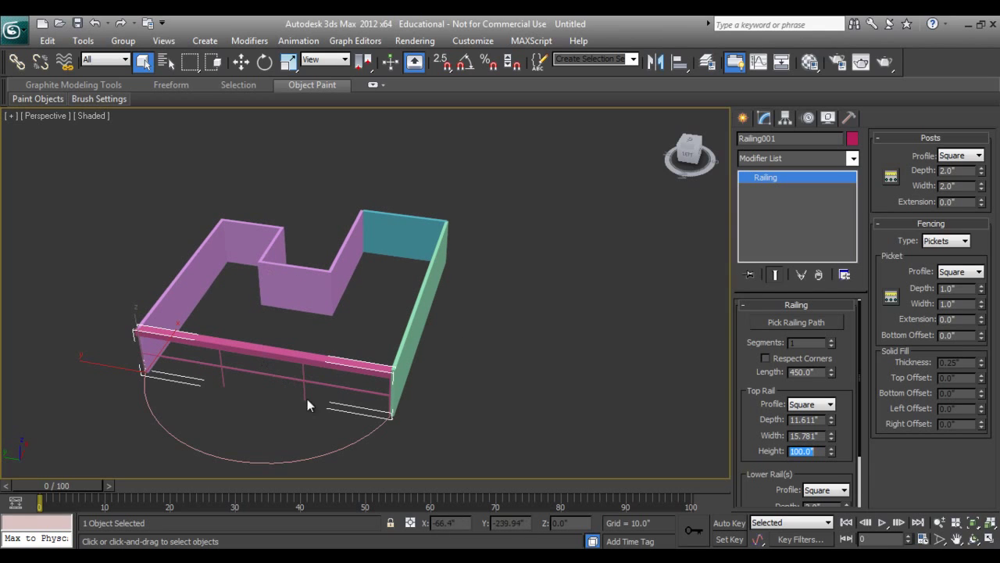
# Change the railing's fencing type to Solid Fill.
pyautogui.click(973, 538)
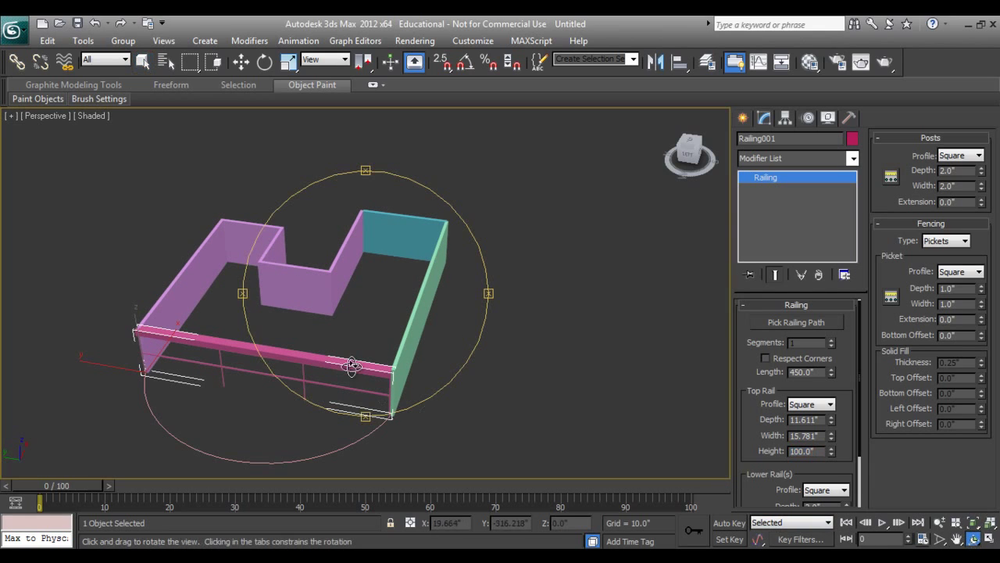
pyautogui.moveTo(349, 364); pyautogui.dragTo(328, 339)
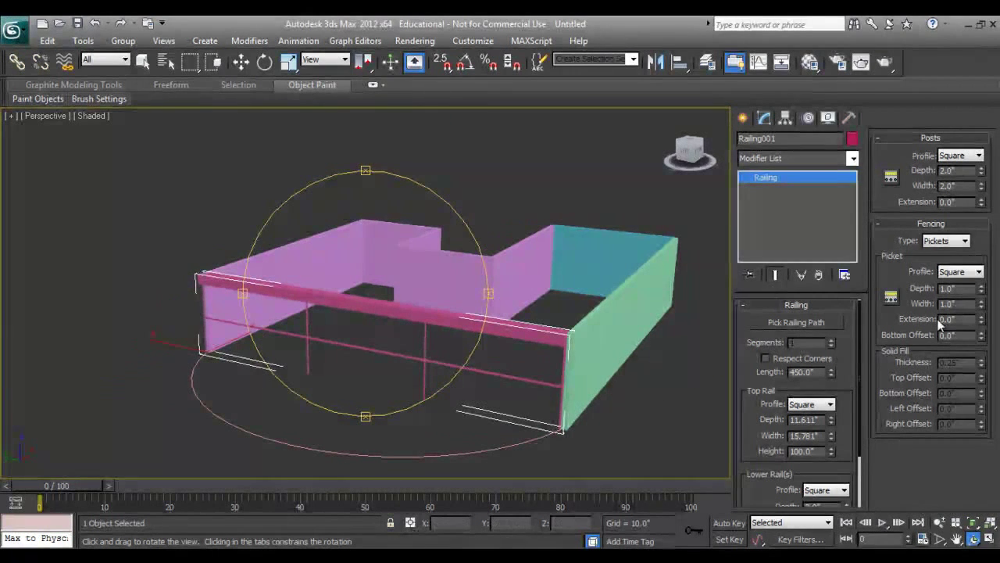
pyautogui.moveTo(328, 292); pyautogui.dragTo(367, 310)
pyautogui.click(943, 241)
pyautogui.click(945, 270)
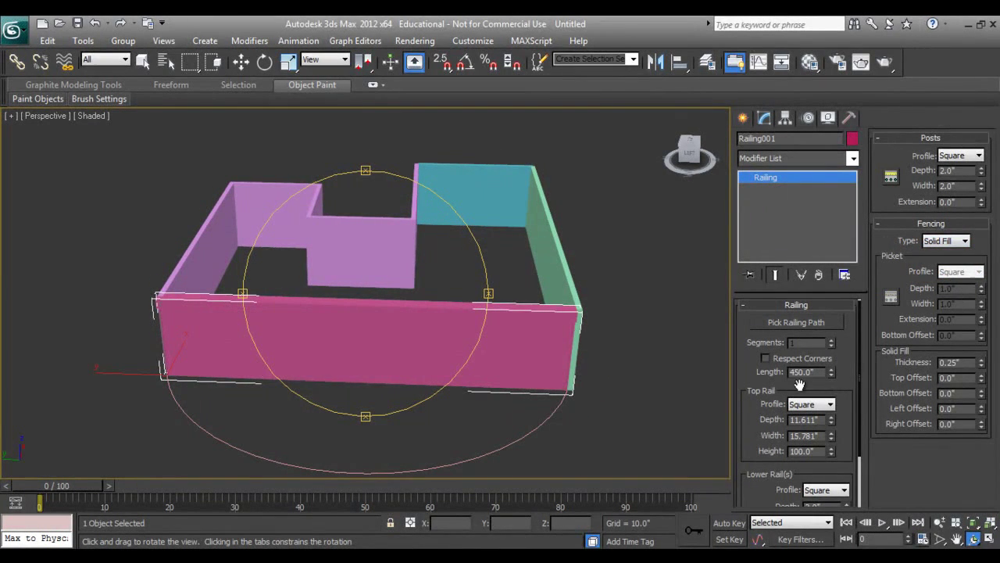
# Use the arc as the railing's path and set the number of segments to 17.
pyautogui.click(788, 324)
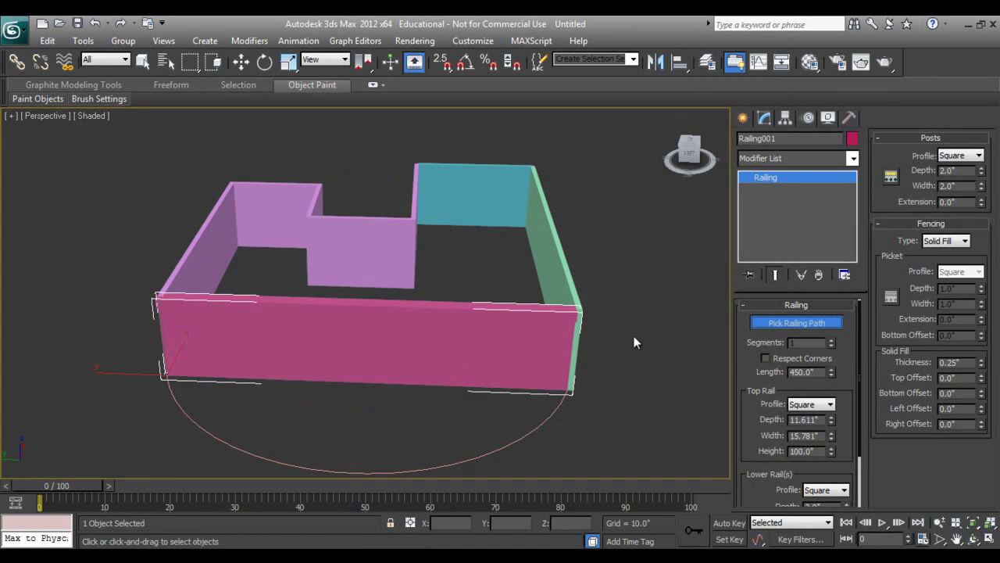
pyautogui.click(524, 438)
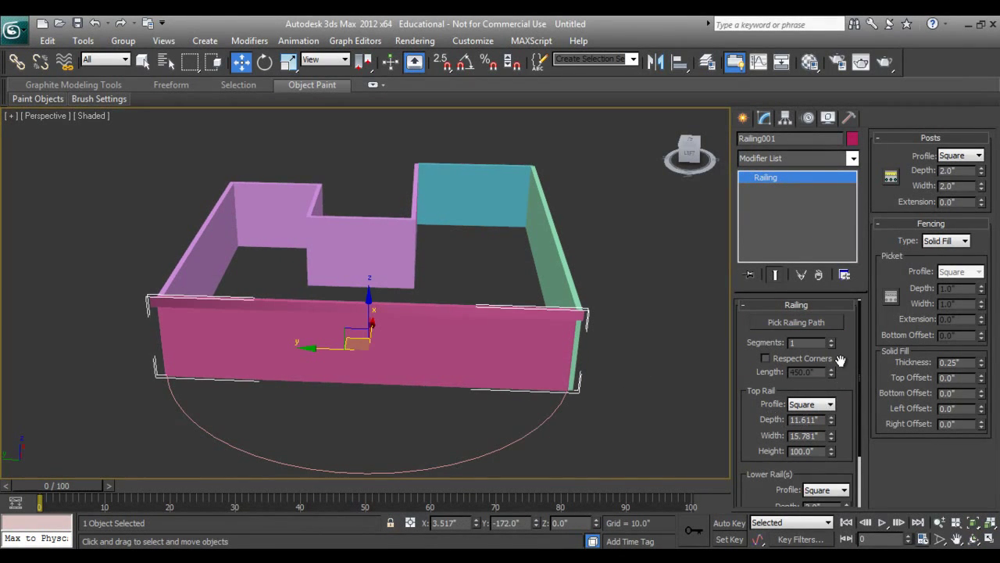
pyautogui.moveTo(831, 339); pyautogui.dragTo(831, 339)
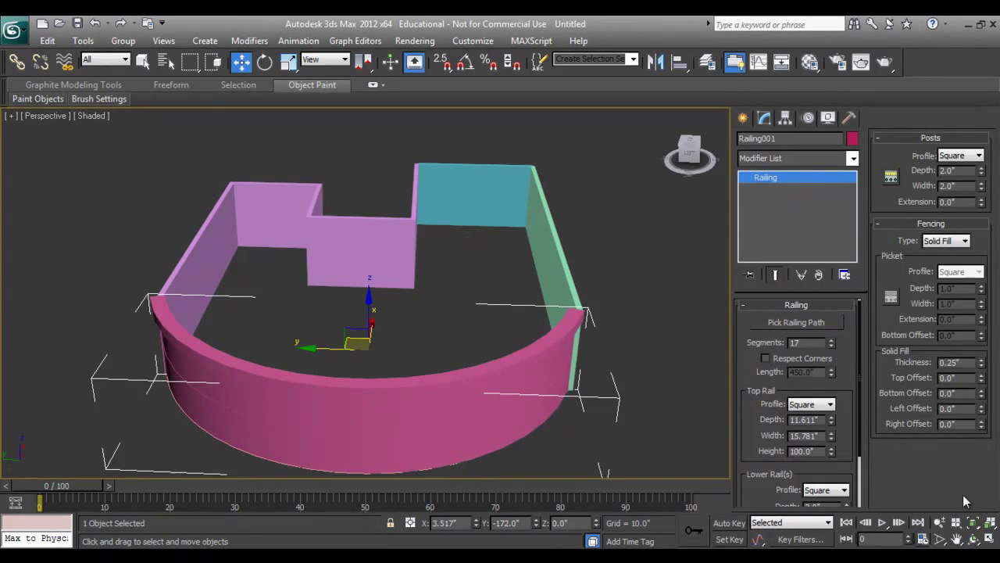
# Open the railing's post spacing settings and raise the post count to about 14, evenly divided along the arc.
pyautogui.click(975, 539)
pyautogui.moveTo(395, 308); pyautogui.dragTo(420, 298)
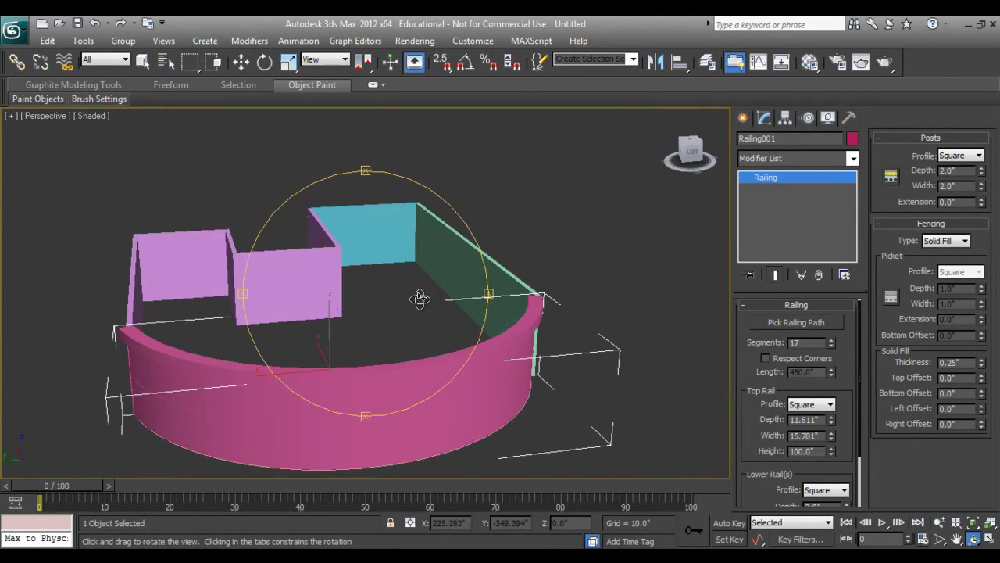
pyautogui.click(891, 176)
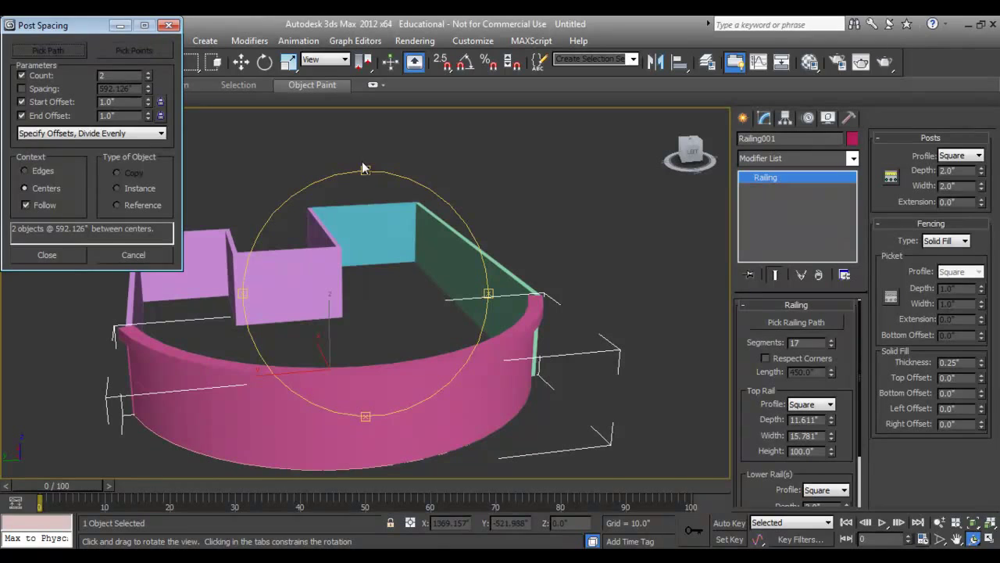
pyautogui.click(147, 72)
pyautogui.click(147, 73)
pyautogui.click(147, 73)
pyautogui.click(146, 72)
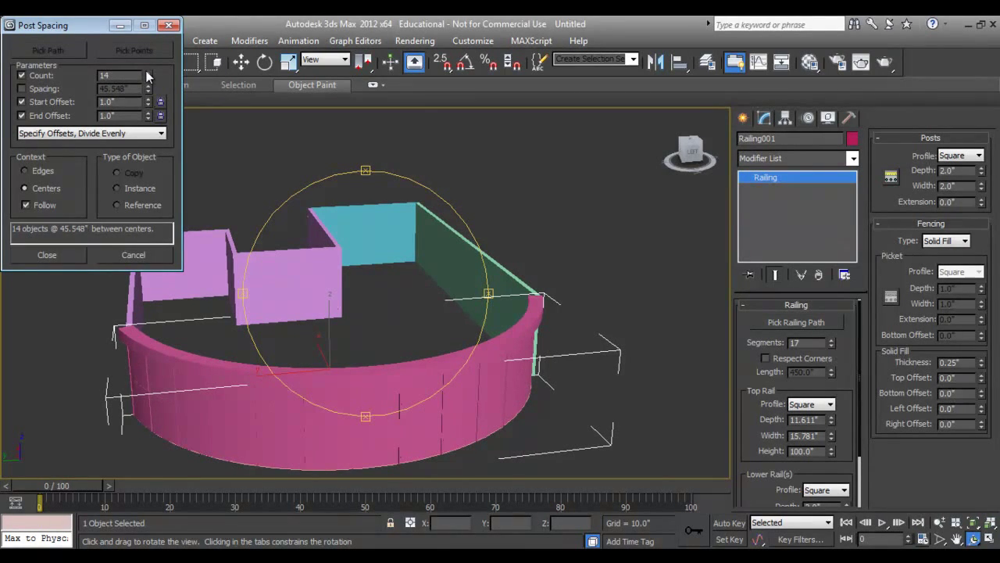
pyautogui.click(148, 72)
pyautogui.click(46, 255)
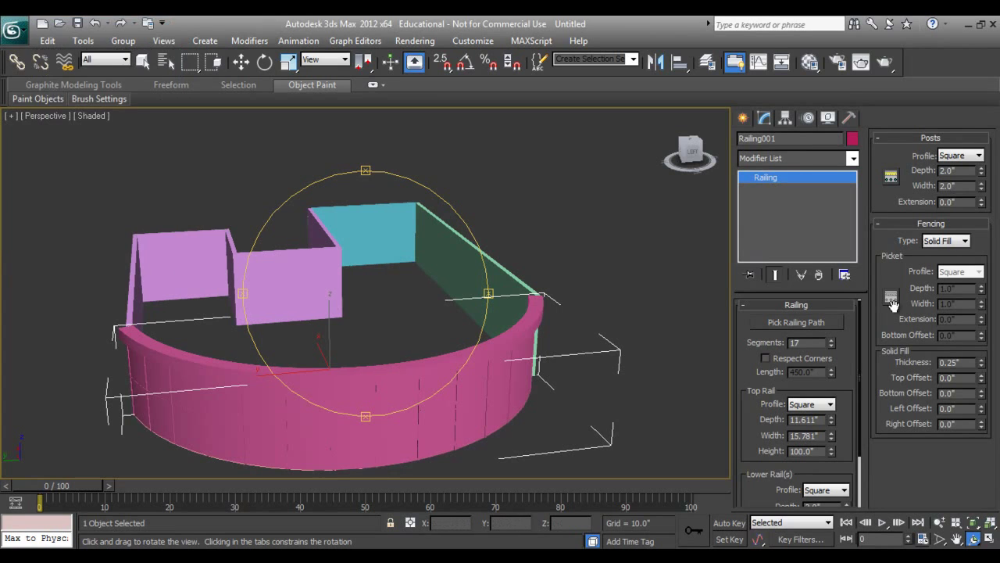
# Change the railing posts' profile to Round and set the top rail's depth and width to 6 inches.
pyautogui.click(957, 156)
pyautogui.click(953, 190)
pyautogui.moveTo(469, 264); pyautogui.dragTo(291, 307)
pyautogui.moveTo(831, 423); pyautogui.dragTo(833, 467)
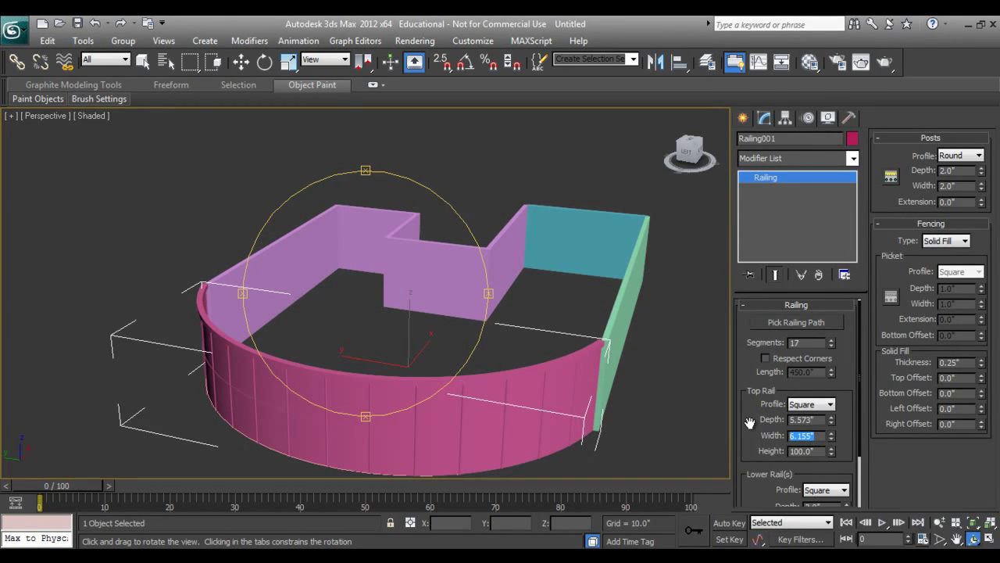
pyautogui.press('Return')
pyautogui.write('6')
pyautogui.press('Return')
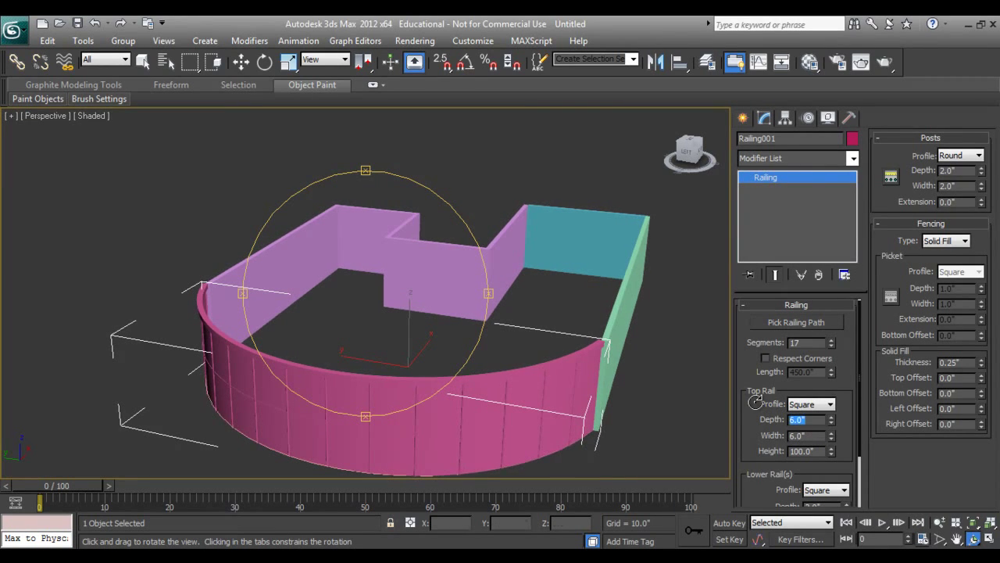
# In the Top view, start a line spline along the straight upper wall and across the two ends of the curved railing.
pyautogui.moveTo(341, 332); pyautogui.dragTo(420, 262)
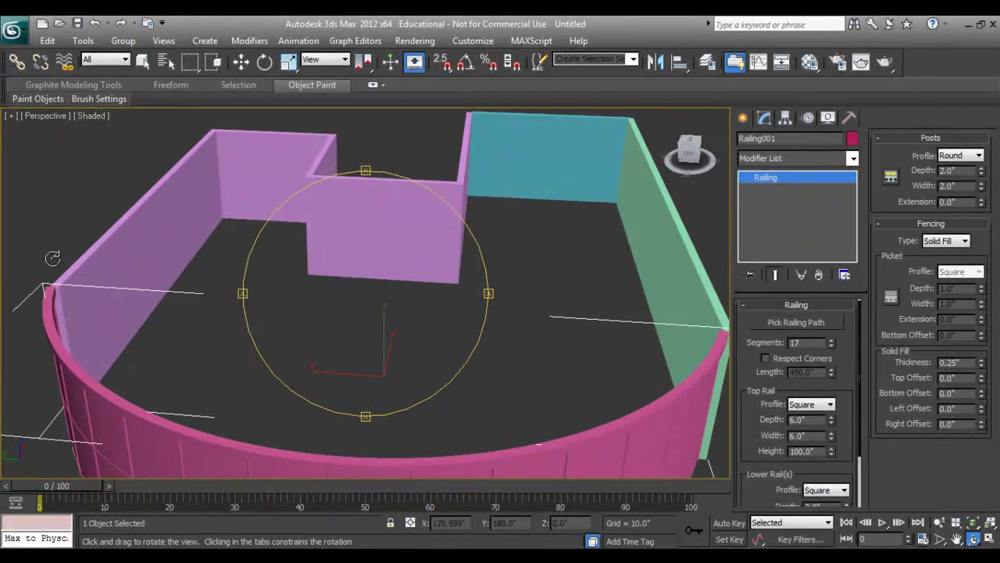
pyautogui.moveTo(365, 351); pyautogui.dragTo(299, 336)
pyautogui.press('t')
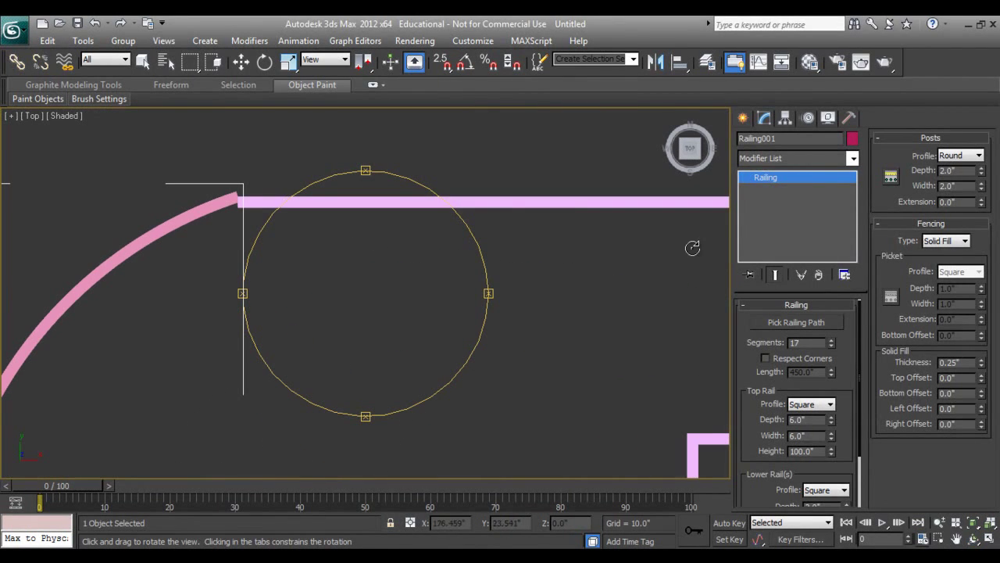
pyautogui.click(743, 123)
pyautogui.scroll(-2, 424, 293)
pyautogui.moveTo(429, 333); pyautogui.dragTo(405, 239, button='middle')
pyautogui.scroll(-2, 405, 239)
pyautogui.moveTo(414, 306); pyautogui.dragTo(384, 252, button='middle')
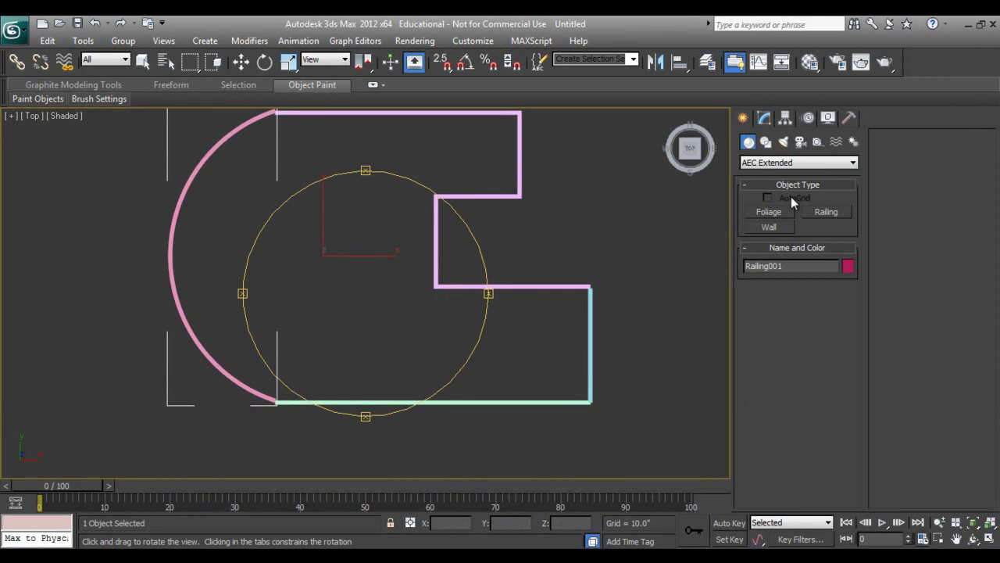
pyautogui.click(767, 144)
pyautogui.moveTo(252, 272); pyautogui.dragTo(259, 343, button='middle')
pyautogui.rightClick(386, 328)
pyautogui.click(770, 224)
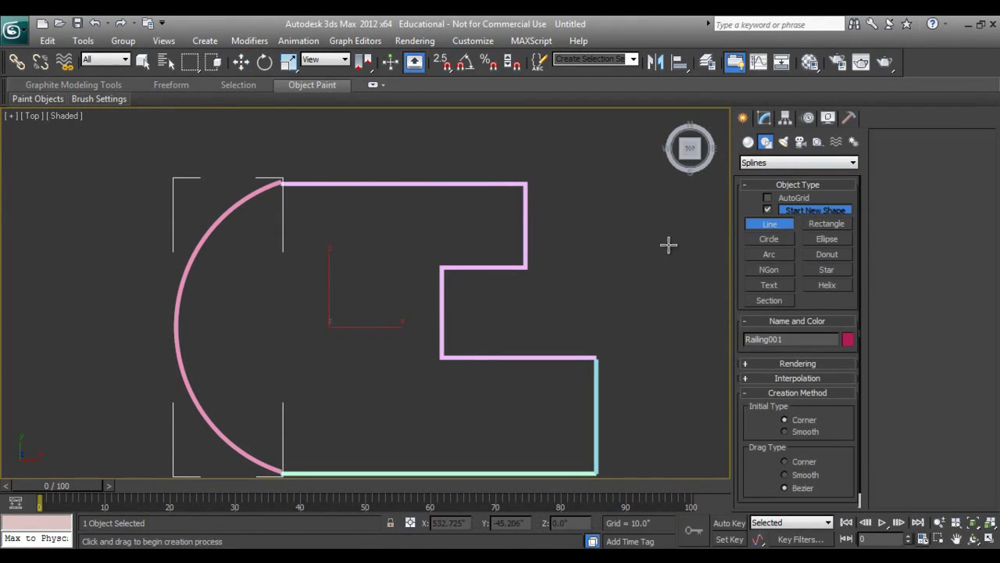
pyautogui.click(525, 184)
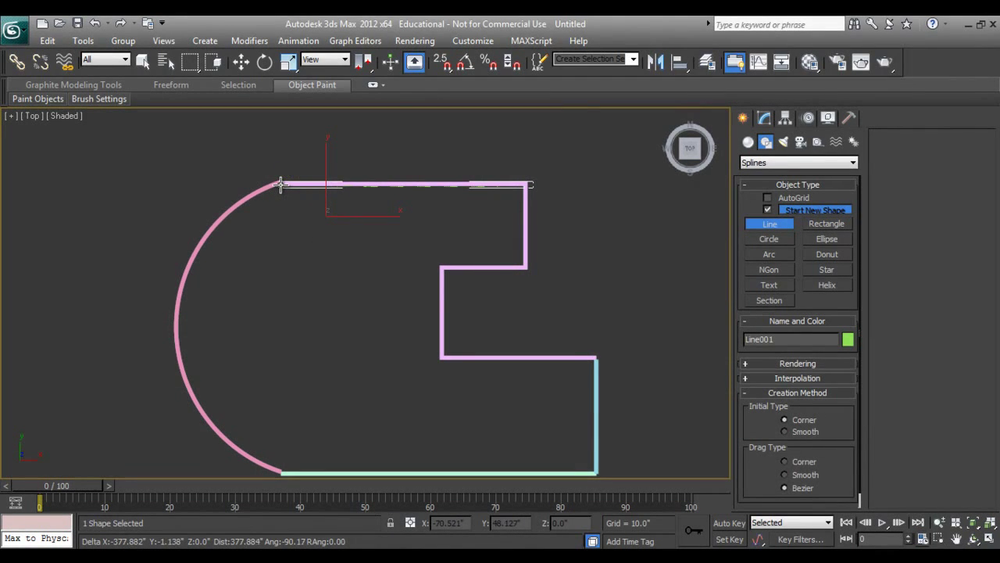
pyautogui.click(282, 184)
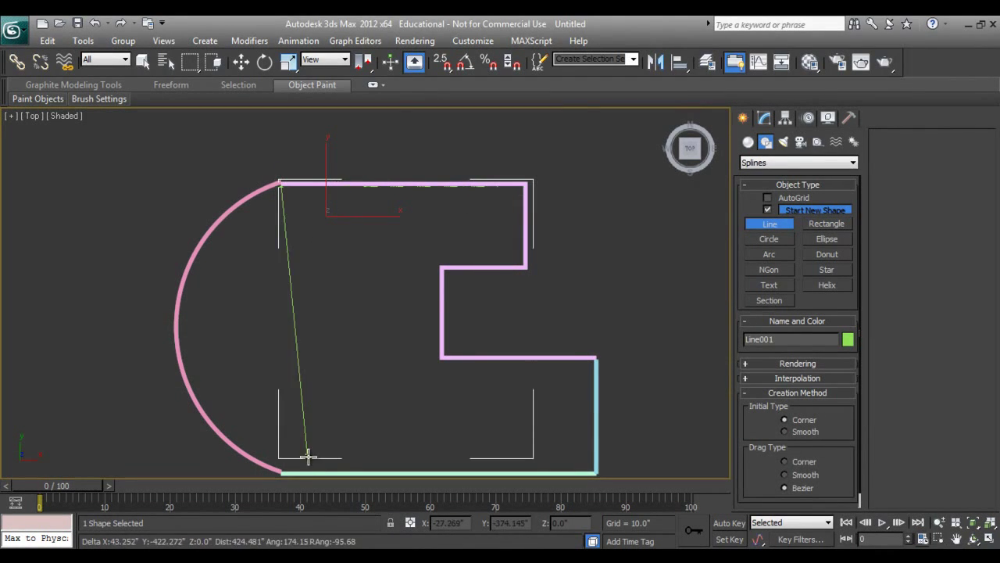
pyautogui.click(282, 471)
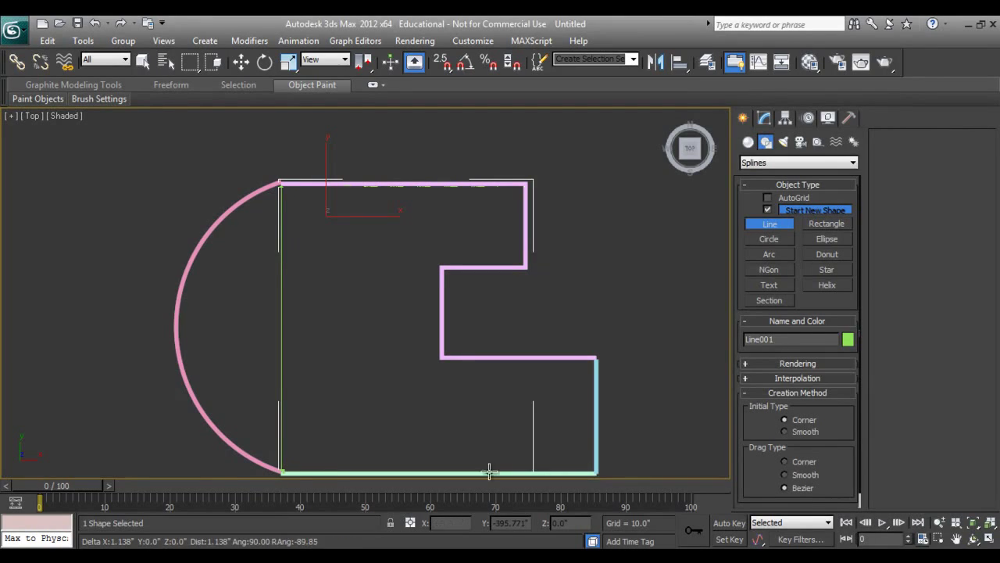
# Continue the line around the remaining wall corners and end it at its starting corner, redoing the misplaced lower-right point.
pyautogui.click(599, 464)
pyautogui.press('BackSpace')
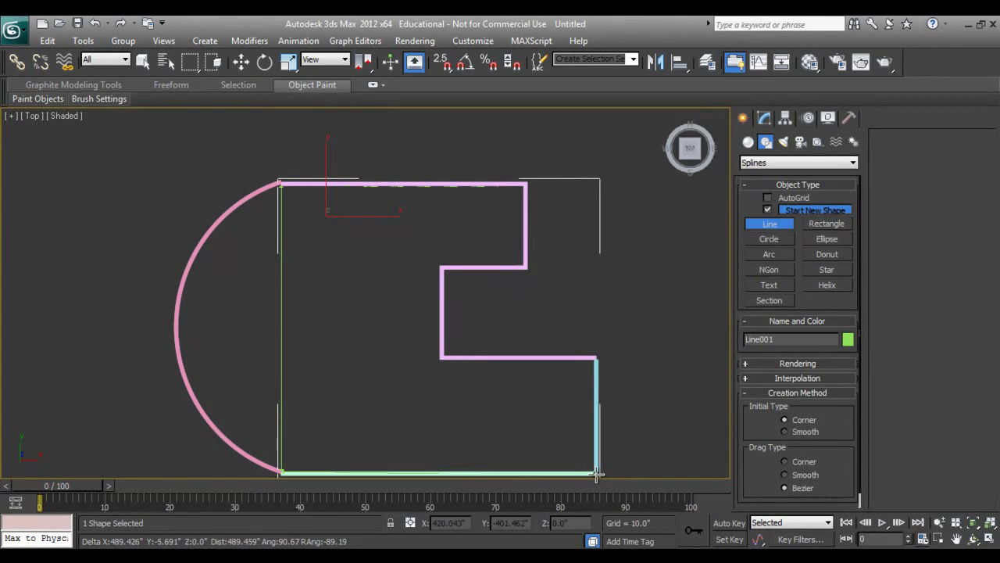
pyautogui.click(595, 472)
pyautogui.click(596, 361)
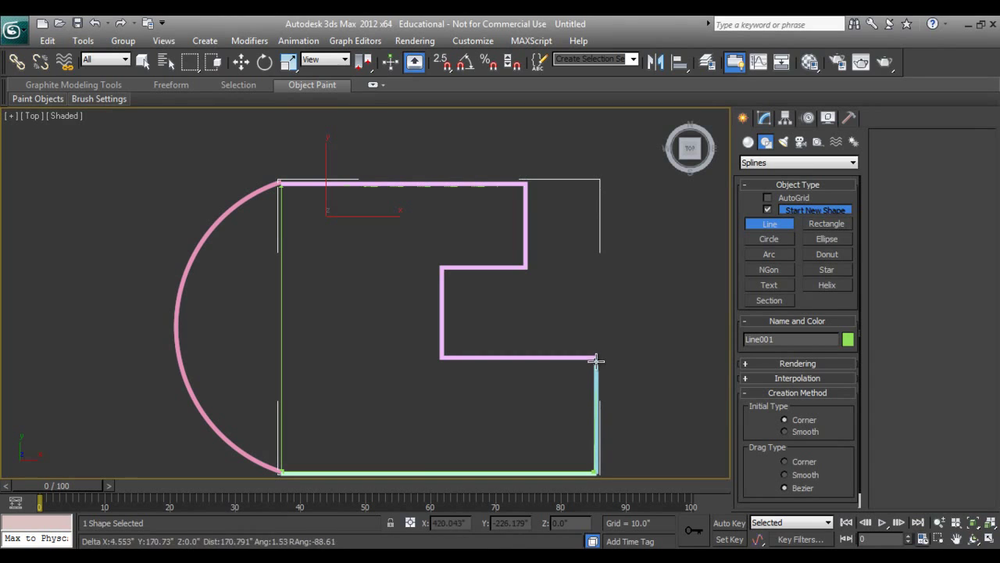
pyautogui.click(442, 357)
pyautogui.click(442, 266)
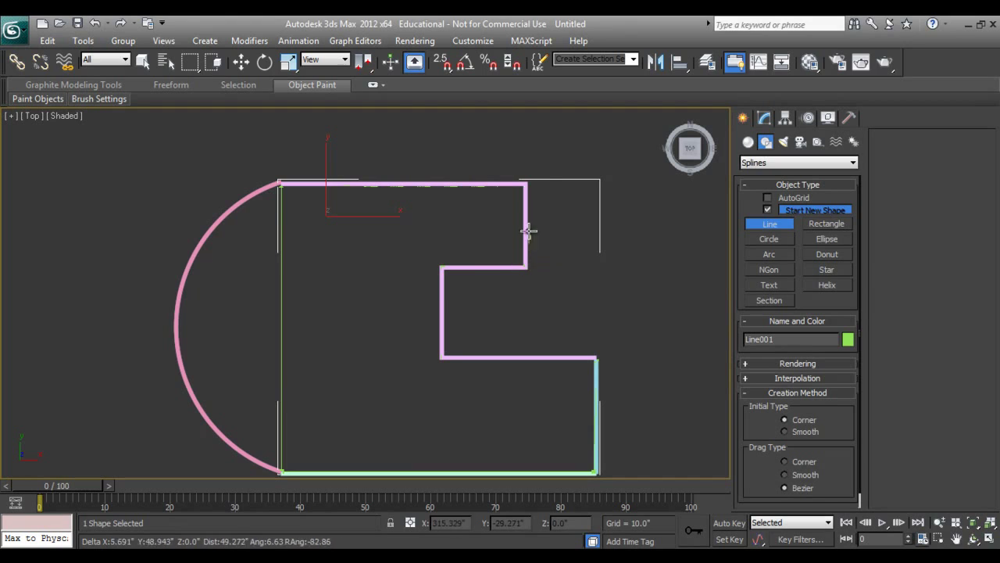
pyautogui.click(524, 185)
pyautogui.click(478, 333)
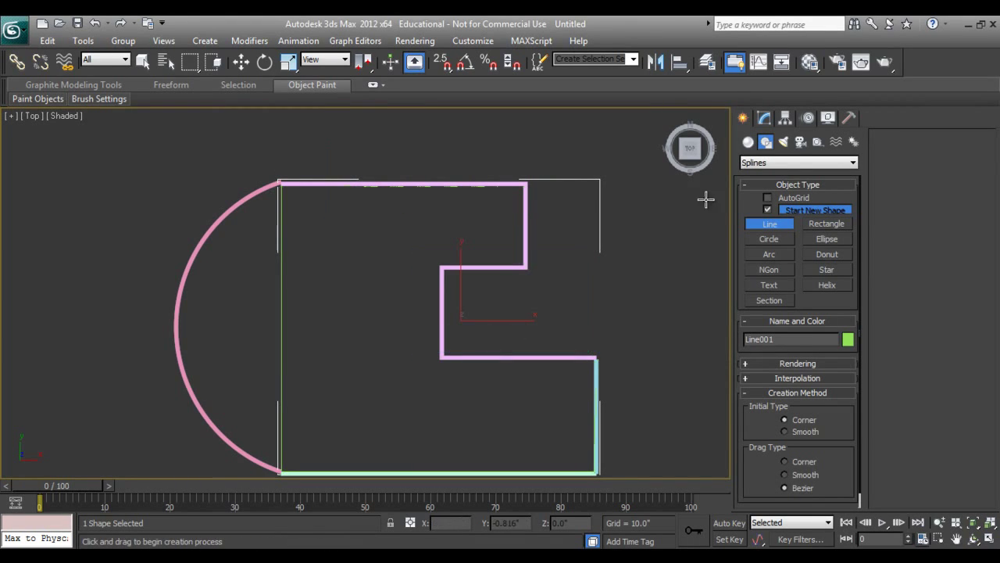
# Convert the line's vertex at the railing's upper end to Bezier Corner and bend its segment outward along the arc.
pyautogui.click(764, 118)
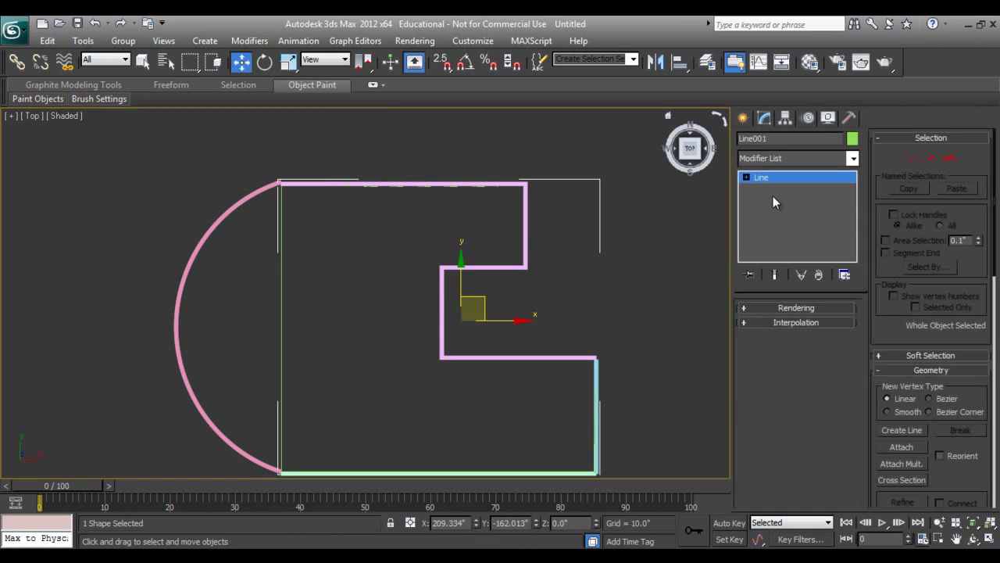
pyautogui.click(913, 159)
pyautogui.moveTo(206, 156); pyautogui.dragTo(316, 238)
pyautogui.rightClick(281, 188)
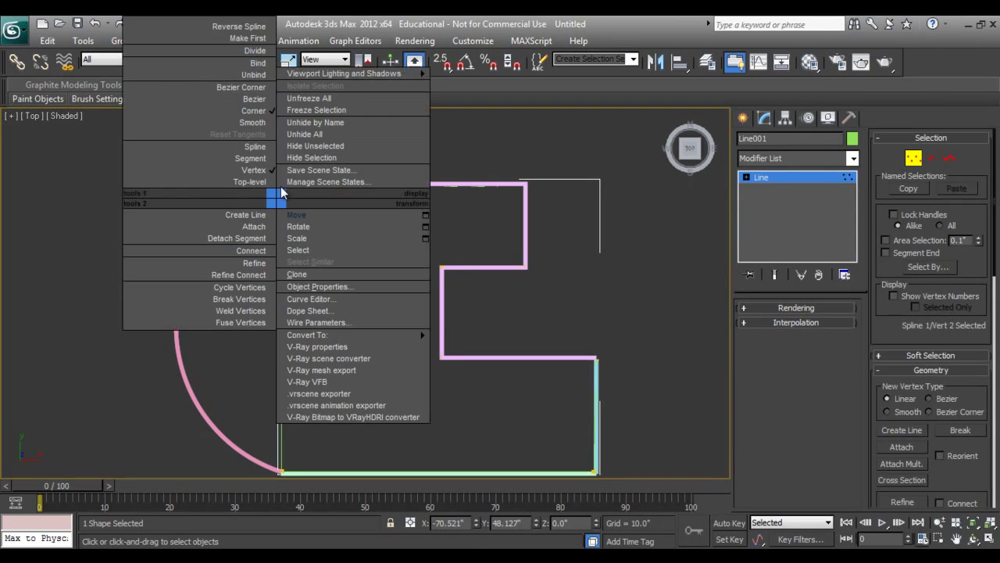
pyautogui.click(240, 87)
pyautogui.moveTo(281, 284); pyautogui.dragTo(126, 252)
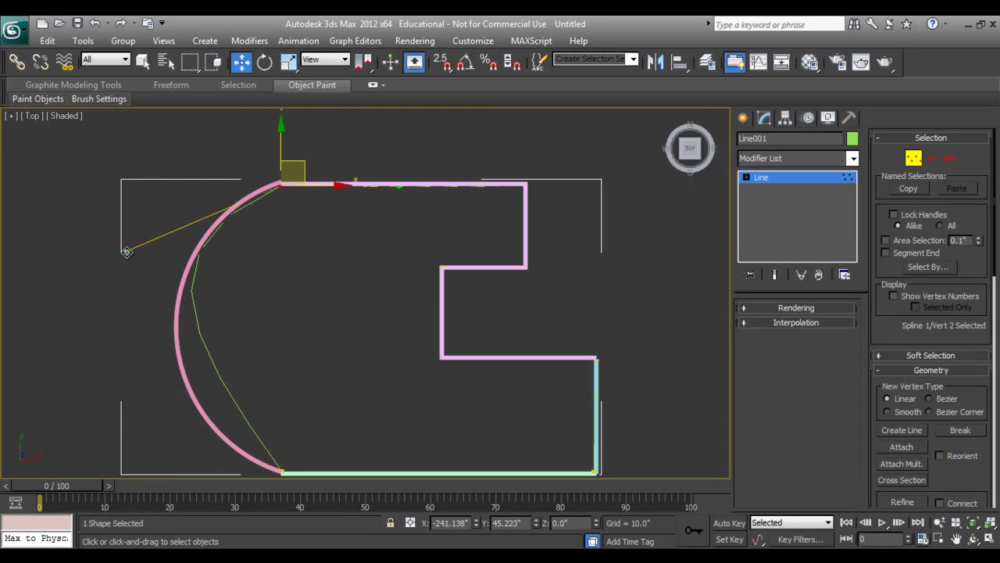
# Convert the line's vertex at the railing's lower end to Bezier Corner and pull its handle outward to follow the arc.
pyautogui.moveTo(289, 405); pyautogui.dragTo(286, 348, button='middle')
pyautogui.click(282, 416)
pyautogui.rightClick(281, 417)
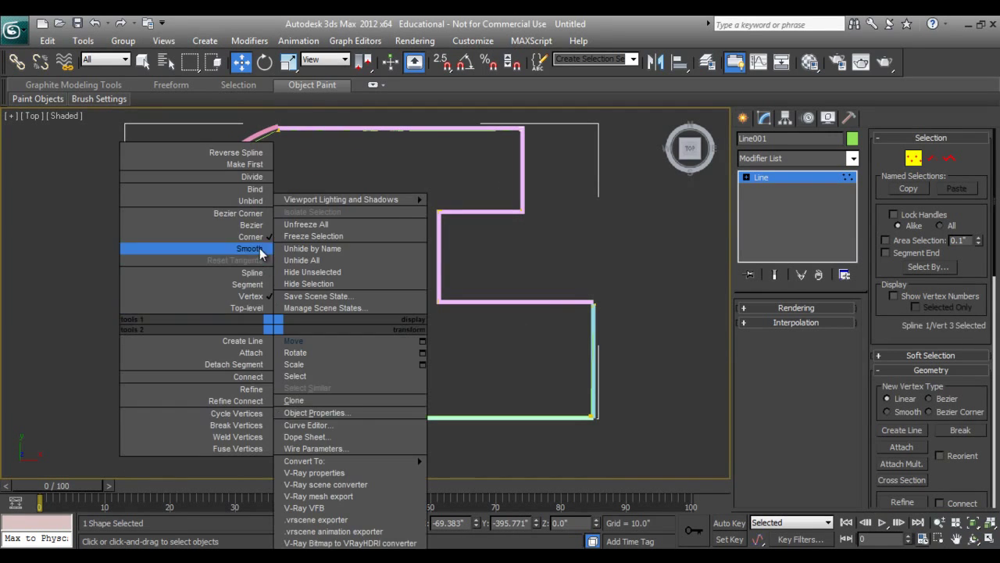
pyautogui.click(235, 227)
pyautogui.moveTo(203, 303); pyautogui.dragTo(146, 376)
pyautogui.click(280, 415)
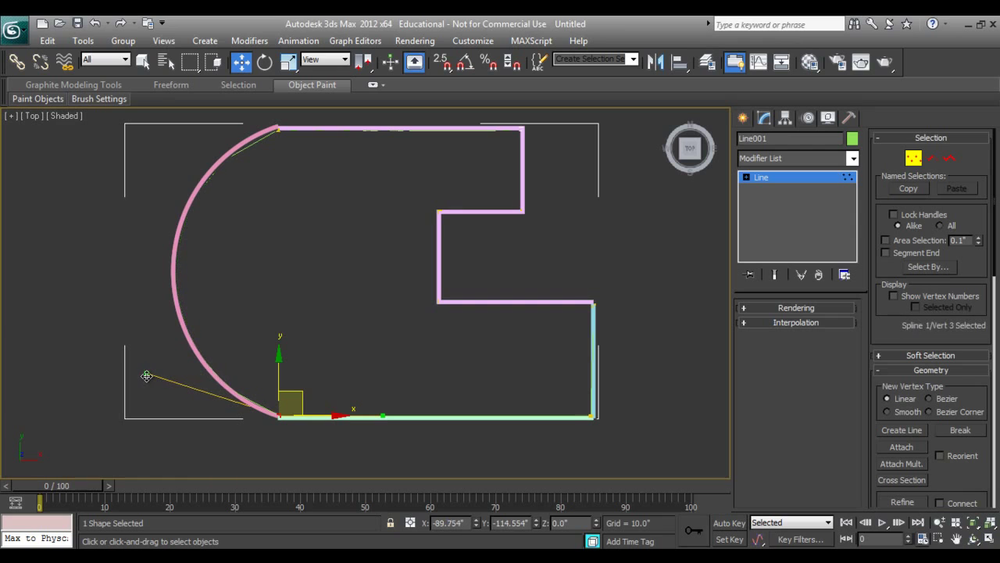
# Fine-tune the Bezier handle and position of the upper arc-end vertex so the line fits the railing curve.
pyautogui.scroll(2, 222, 220)
pyautogui.click(258, 148)
pyautogui.moveTo(119, 188); pyautogui.dragTo(196, 318, button='middle')
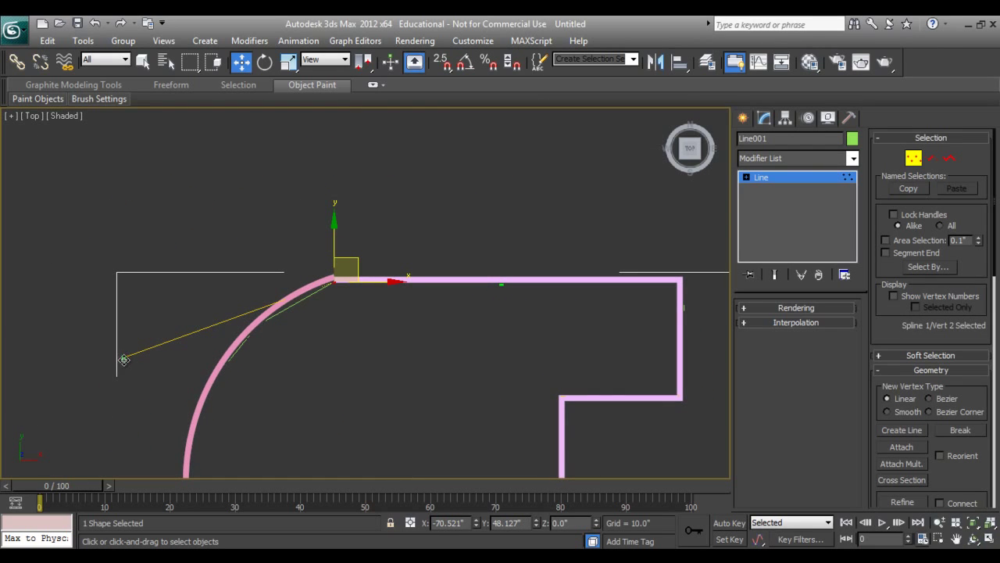
pyautogui.moveTo(125, 357)
pyautogui.mouseDown()
pyautogui.moveTo(141, 335)
pyautogui.moveTo(124, 341)
pyautogui.mouseUp()
pyautogui.moveTo(335, 240); pyautogui.dragTo(333, 239)
pyautogui.scroll(-2, 375, 351)
pyautogui.moveTo(375, 350); pyautogui.dragTo(320, 222, button='middle')
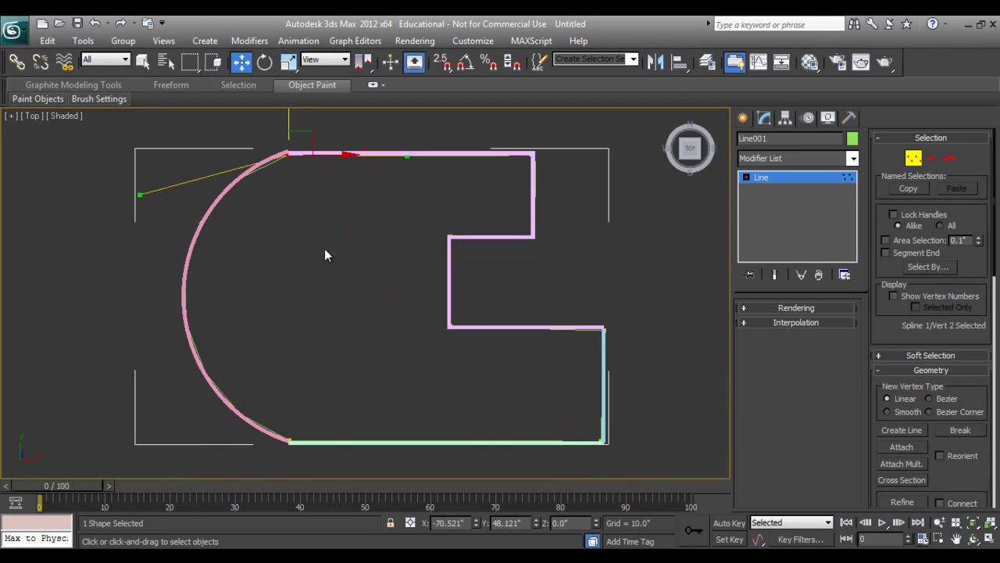
# Adjust the lower arc-end vertex's Bezier handle to fit the railing curve and set the line's interpolation steps to 9.
pyautogui.click(289, 442)
pyautogui.moveTo(283, 457); pyautogui.dragTo(383, 404, button='middle')
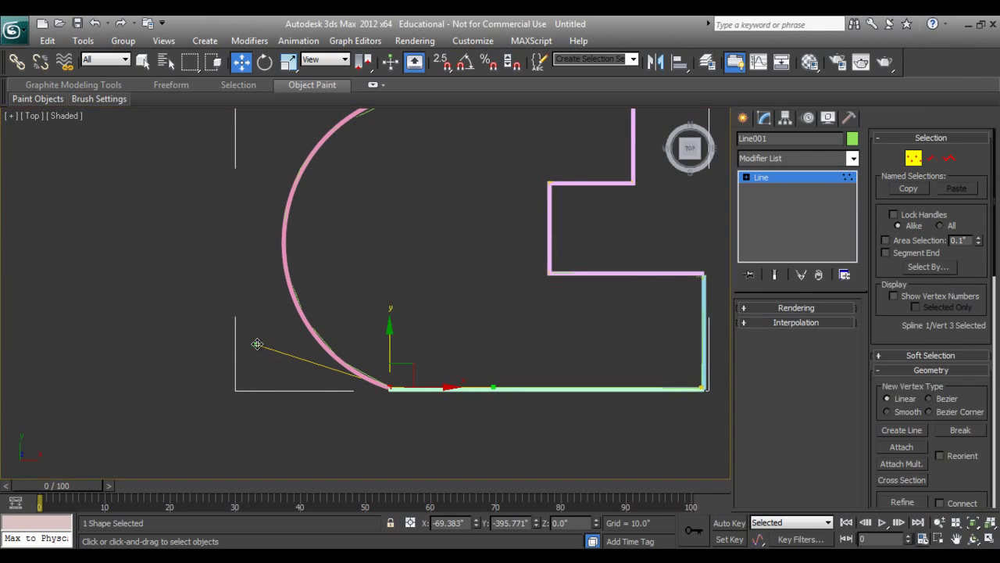
pyautogui.moveTo(257, 345); pyautogui.dragTo(263, 349)
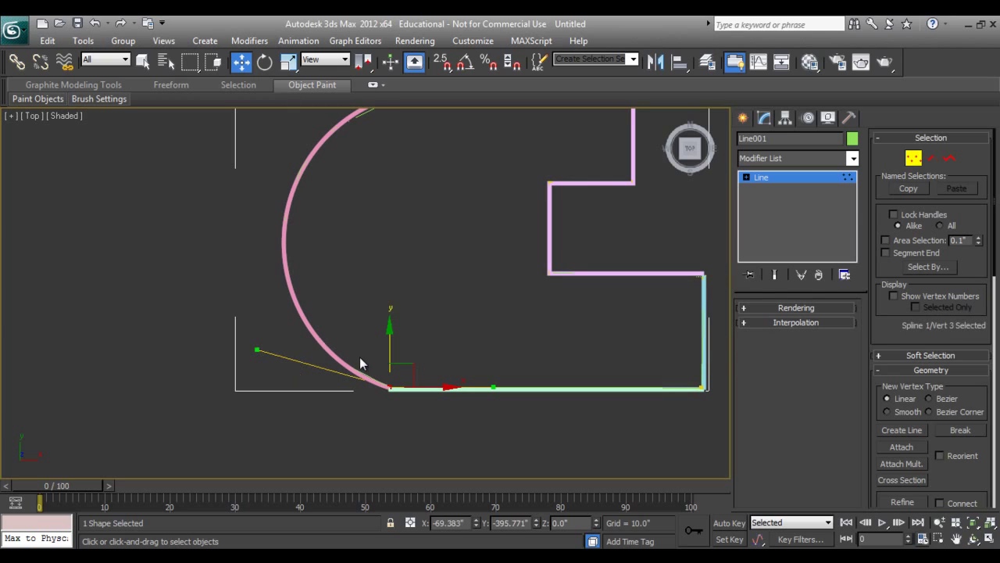
pyautogui.click(835, 324)
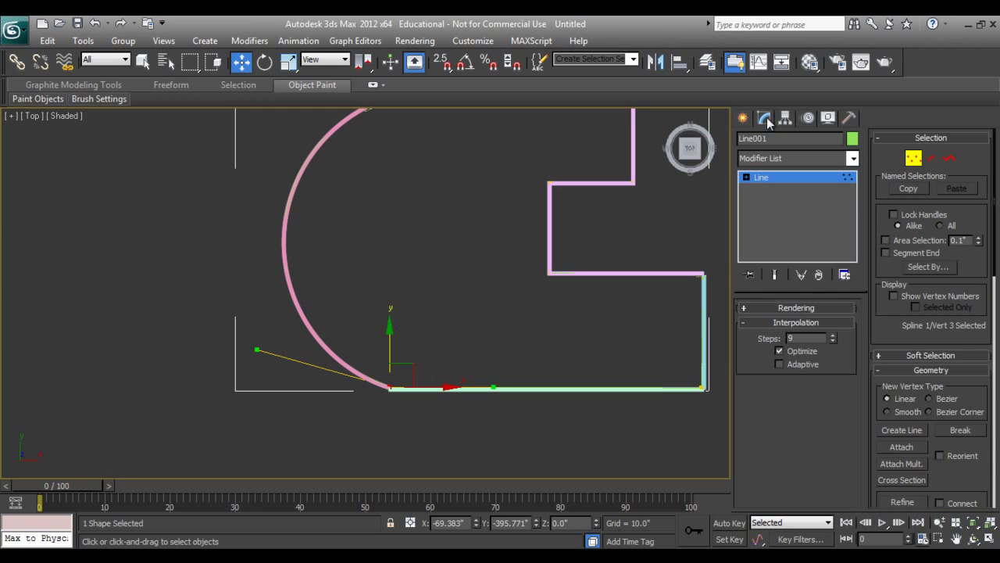
# Apply an Extrude modifier to the whole outline with an amount of 0.1 inches to form the floor.
pyautogui.click(743, 119)
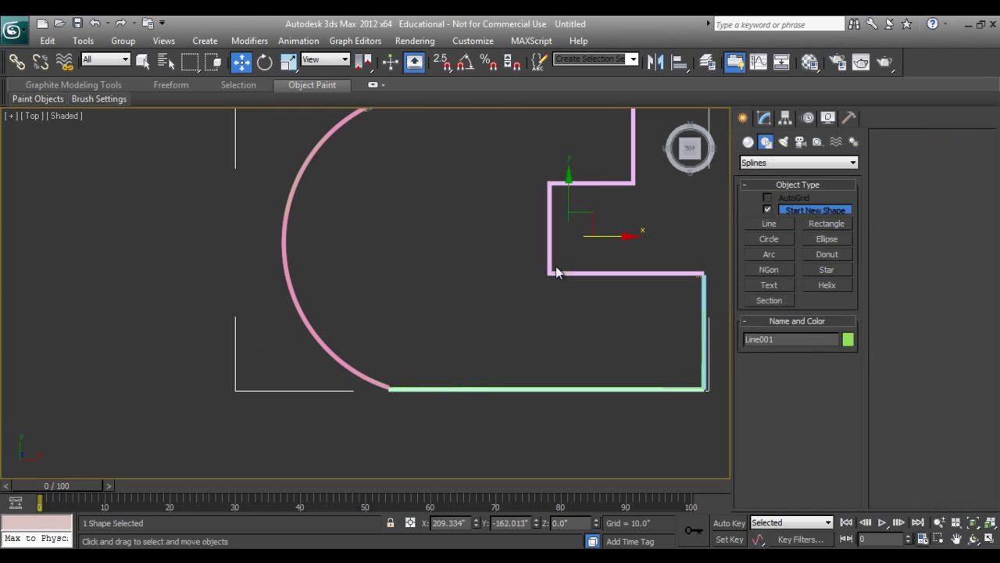
pyautogui.moveTo(532, 277); pyautogui.dragTo(440, 290, button='middle')
pyautogui.click(765, 118)
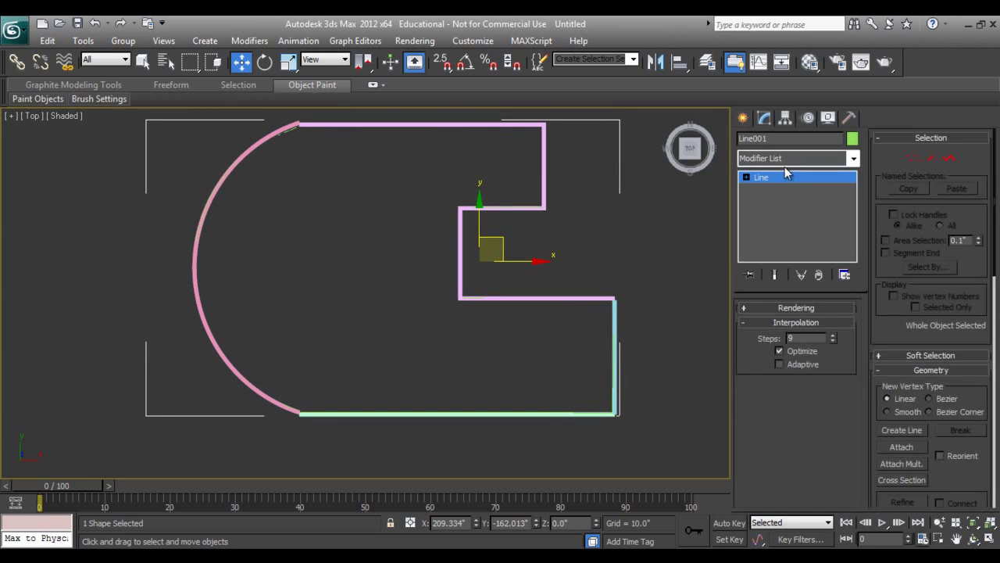
pyautogui.click(794, 158)
pyautogui.scroll(-5, 786, 332)
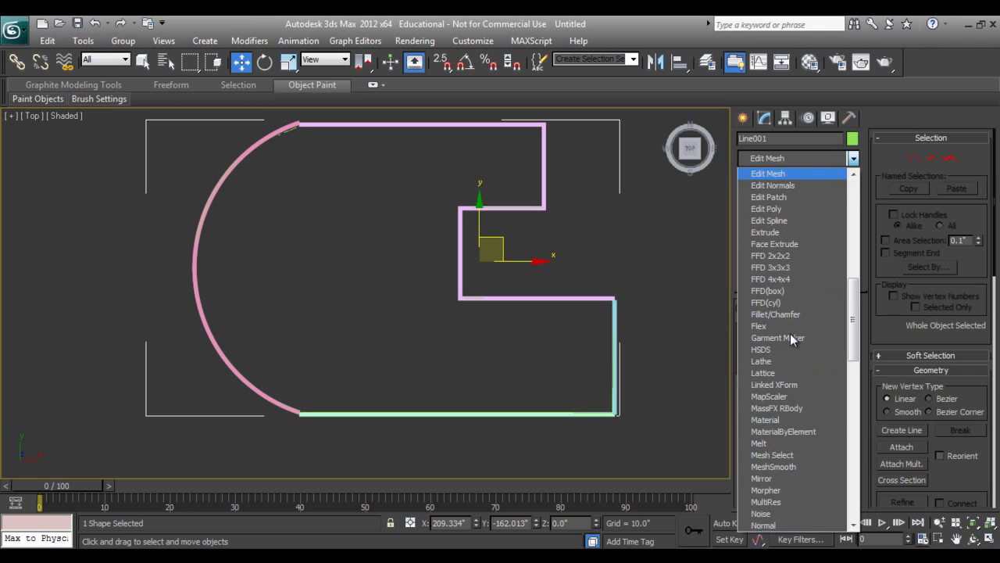
pyautogui.press('e')
pyautogui.press('e')
pyautogui.press('e')
pyautogui.press('e')
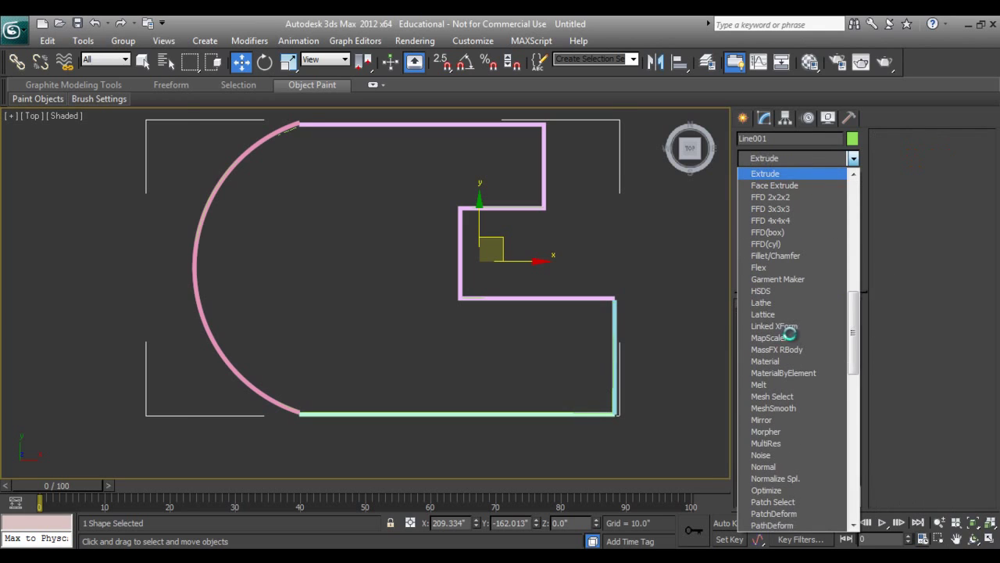
pyautogui.press('Return')
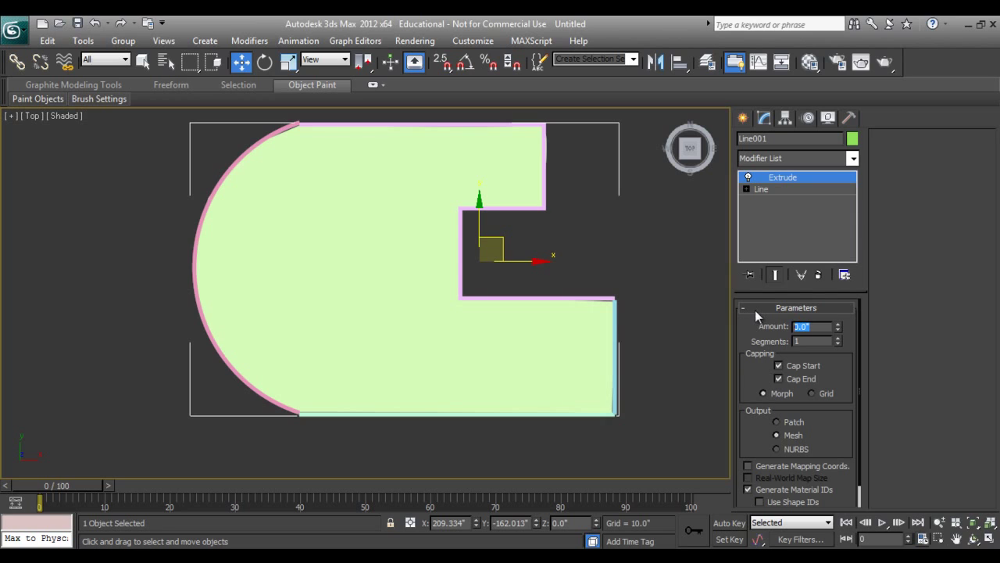
pyautogui.write('0.1')
pyautogui.press('Return')
# Display the Left view in wireframe and set the floor's extrusion amount to 1 inch.
pyautogui.click(744, 119)
pyautogui.press('l')
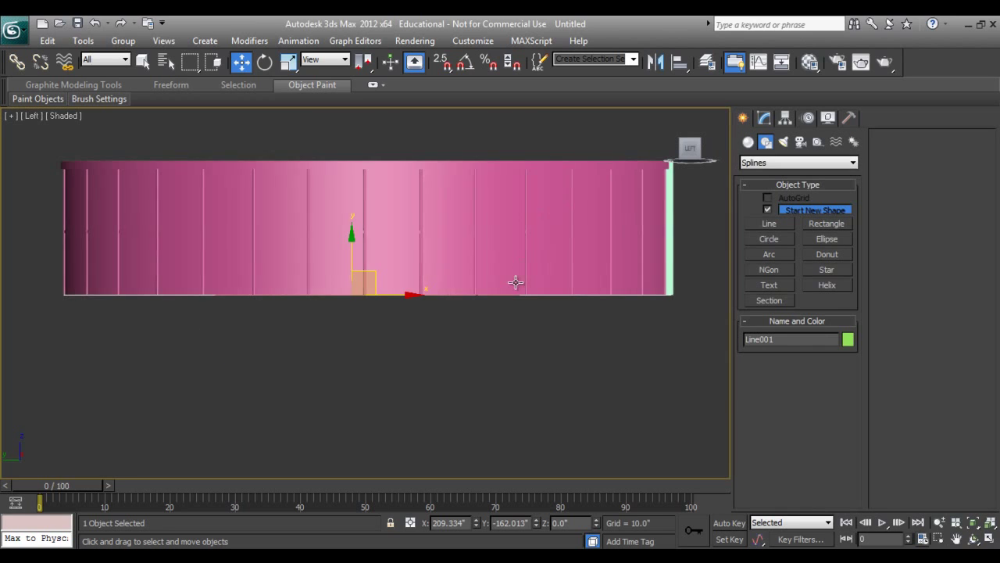
pyautogui.press('F3')
pyautogui.scroll(5, 382, 251)
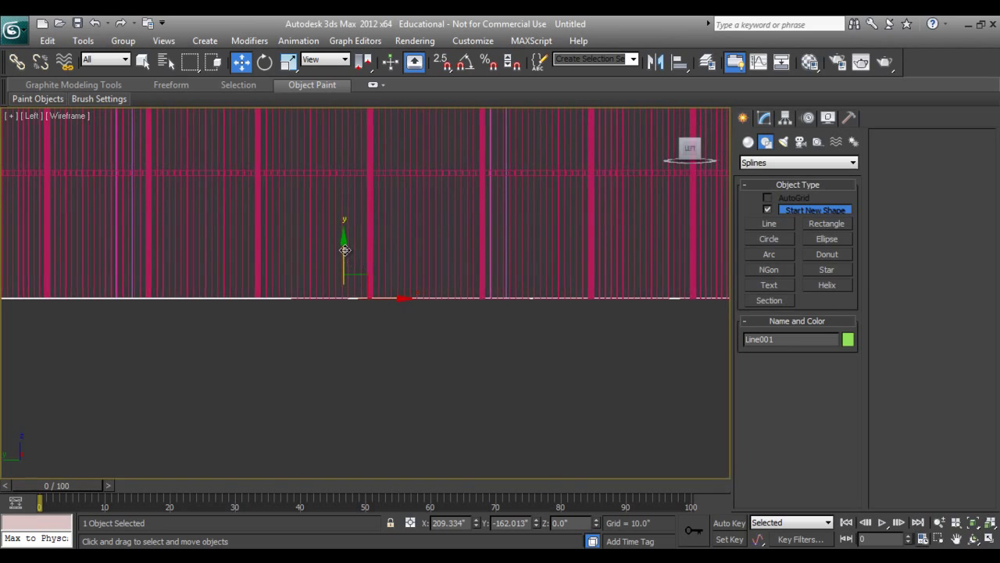
pyautogui.click(763, 118)
pyautogui.write('1')
pyautogui.press('Return')
pyautogui.click(744, 118)
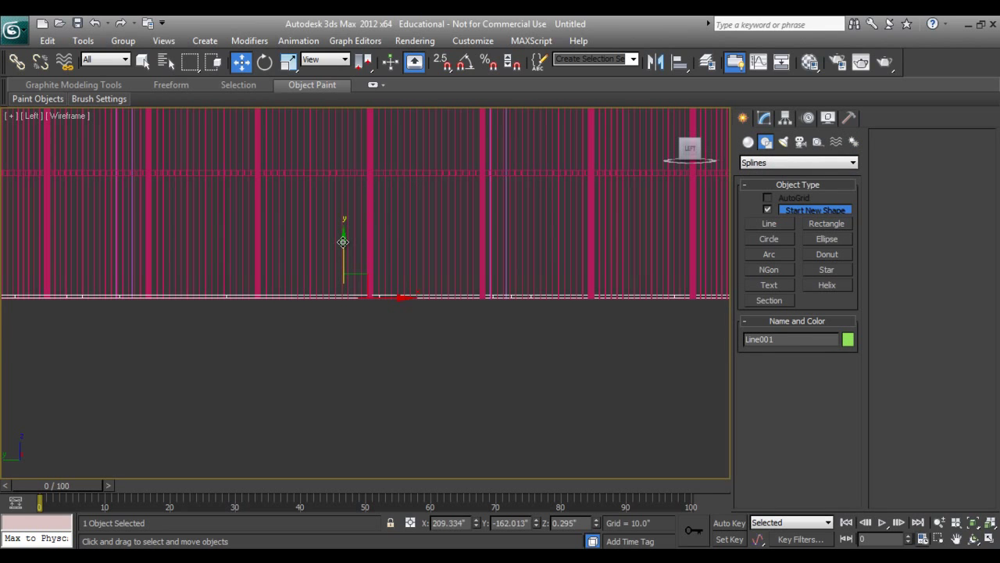
# Inspect the floor and walls in the Perspective view and look through the available geometry categories.
pyautogui.press('p')
pyautogui.keyDown('alt'); pyautogui.moveTo(342, 242); pyautogui.dragTo(354, 338, button='middle'); pyautogui.keyUp('alt')
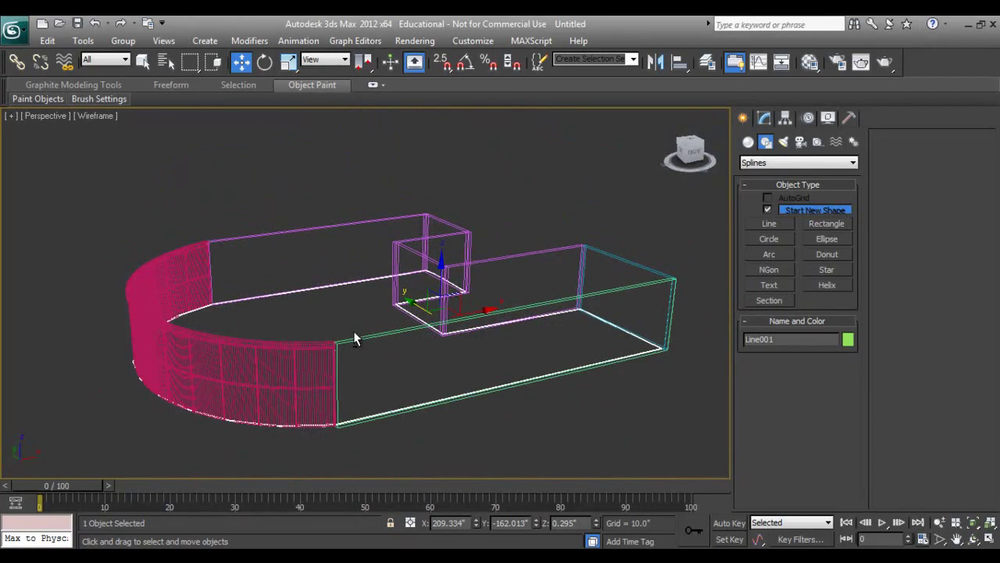
pyautogui.click(748, 142)
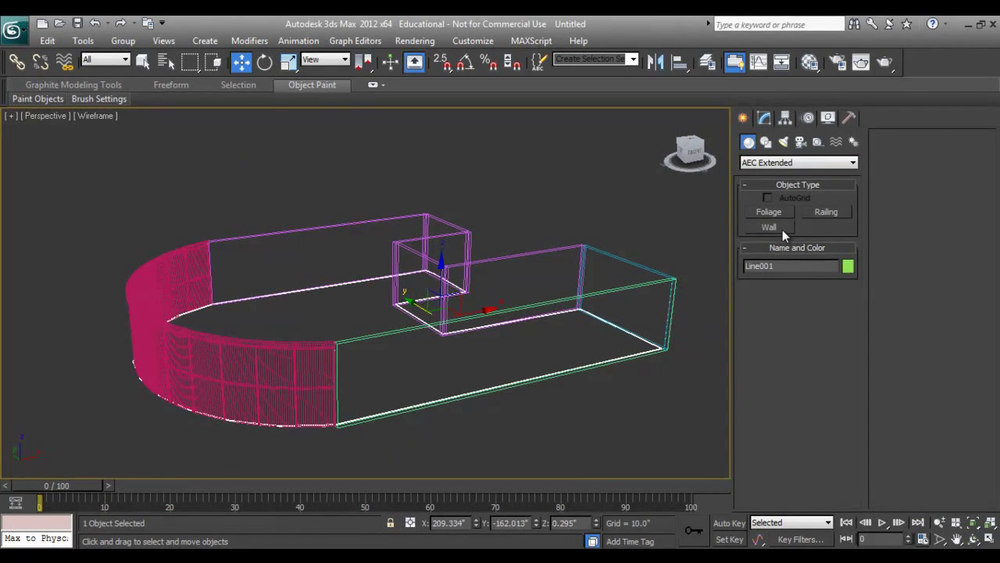
pyautogui.click(766, 163)
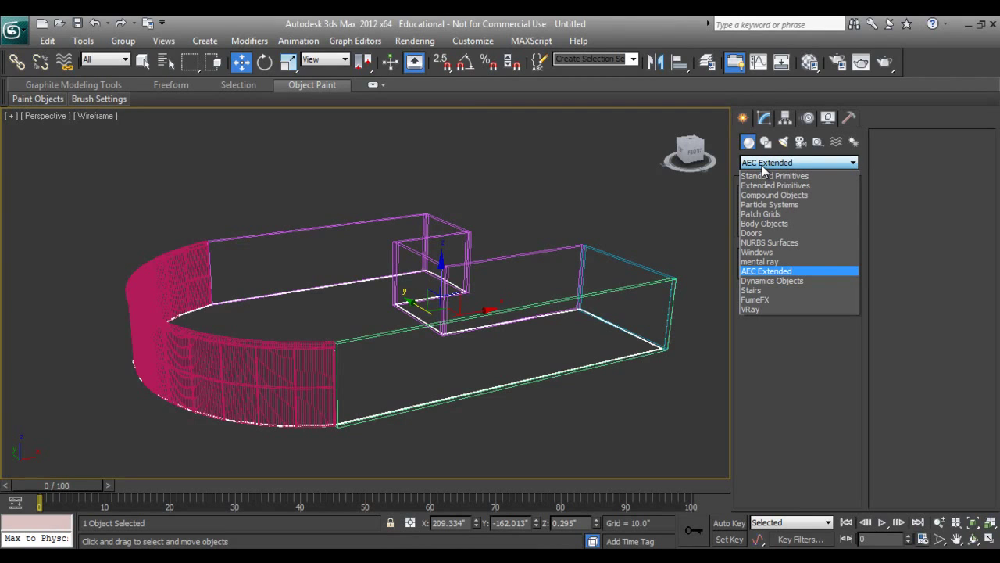
pyautogui.click(576, 346)
# Create a pivot door about 149.4 inches wide, 3.7 deep and 46.4 high in the recess's lower wall, starting from the wireframe Top view.
pyautogui.press('t')
pyautogui.scroll(5, 576, 364)
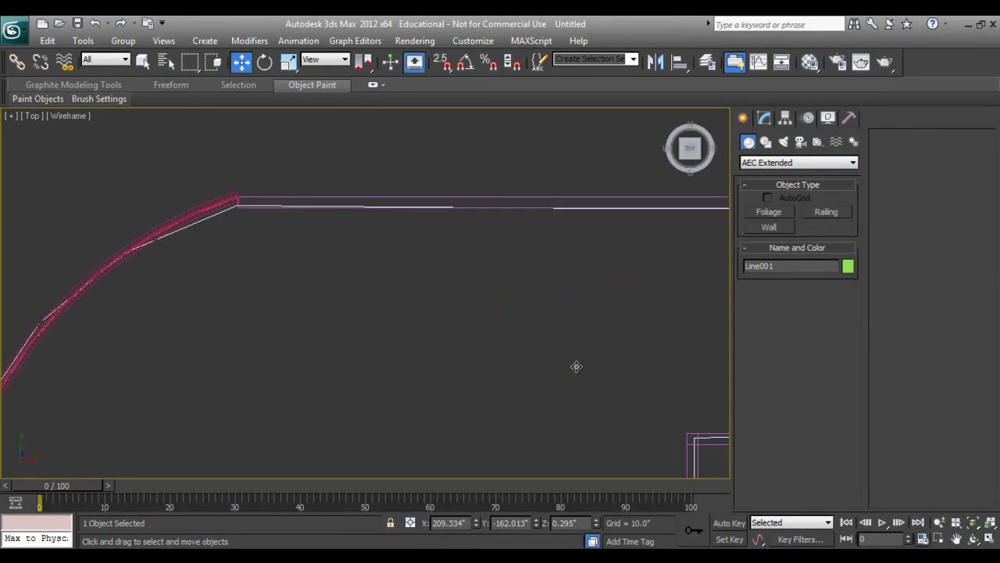
pyautogui.moveTo(313, 294); pyautogui.dragTo(225, 317, button='middle')
pyautogui.scroll(-5, 492, 369)
pyautogui.moveTo(491, 369); pyautogui.dragTo(436, 282, button='middle')
pyautogui.scroll(3, 405, 375)
pyautogui.moveTo(456, 370); pyautogui.dragTo(297, 260, button='middle')
pyautogui.scroll(2, 314, 304)
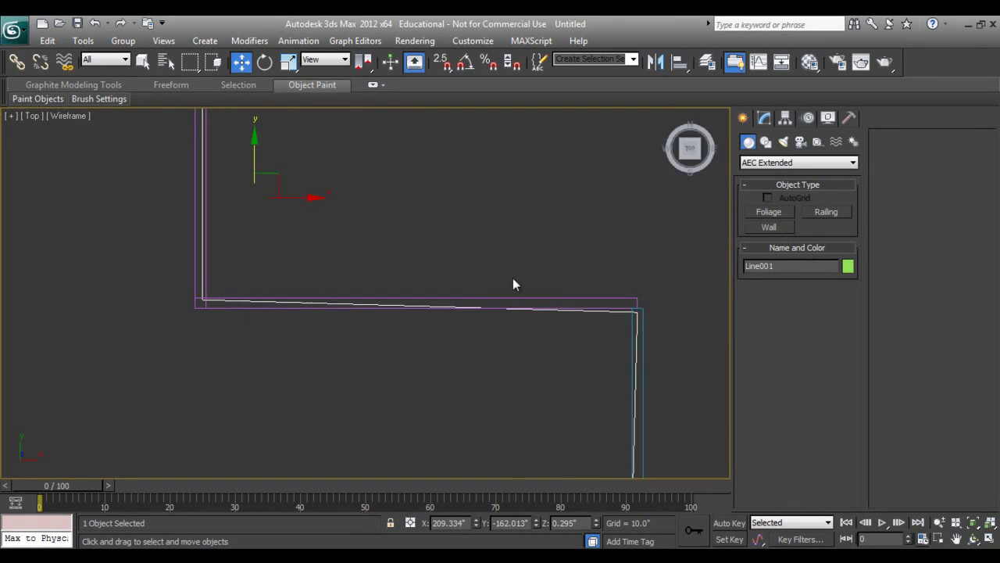
pyautogui.scroll(-2, 367, 300)
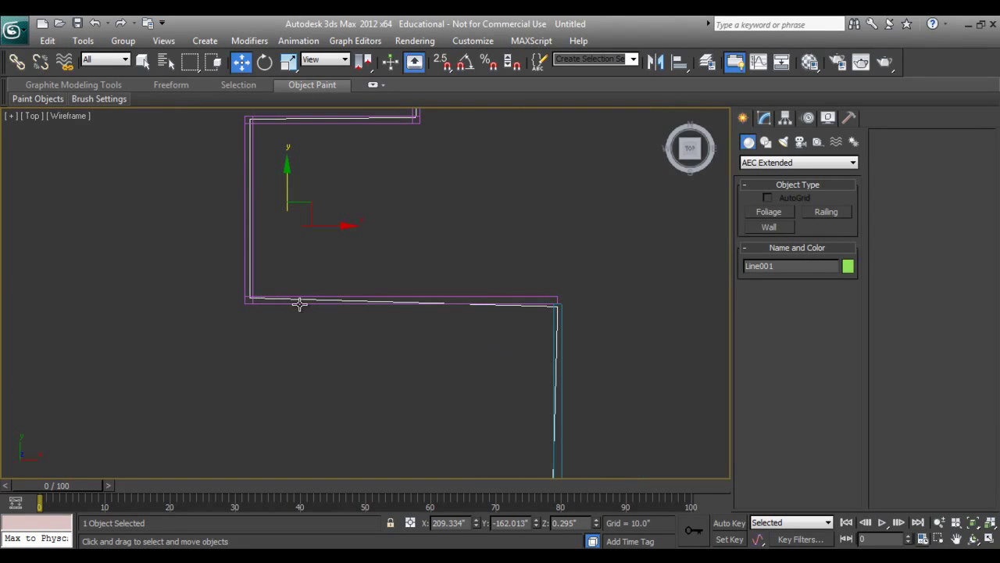
pyautogui.click(786, 164)
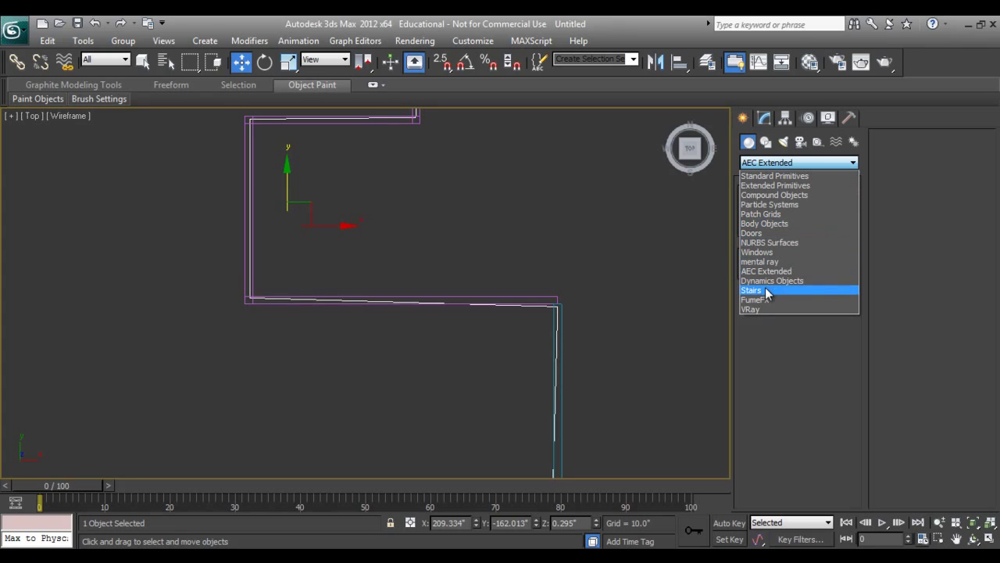
pyautogui.click(761, 233)
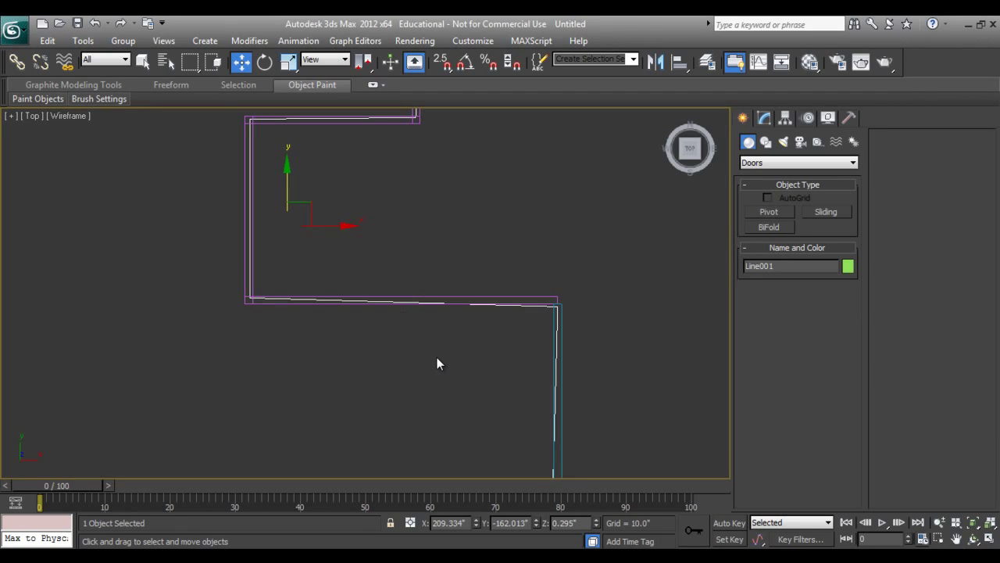
pyautogui.click(761, 218)
pyautogui.scroll(2, 254, 301)
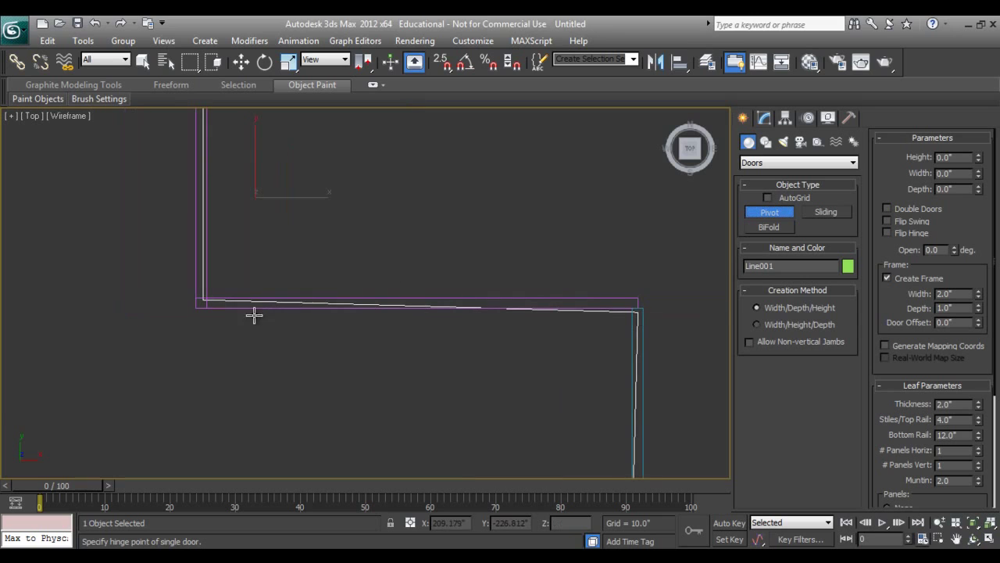
pyautogui.scroll(1, 235, 309)
pyautogui.moveTo(221, 305); pyautogui.dragTo(490, 304)
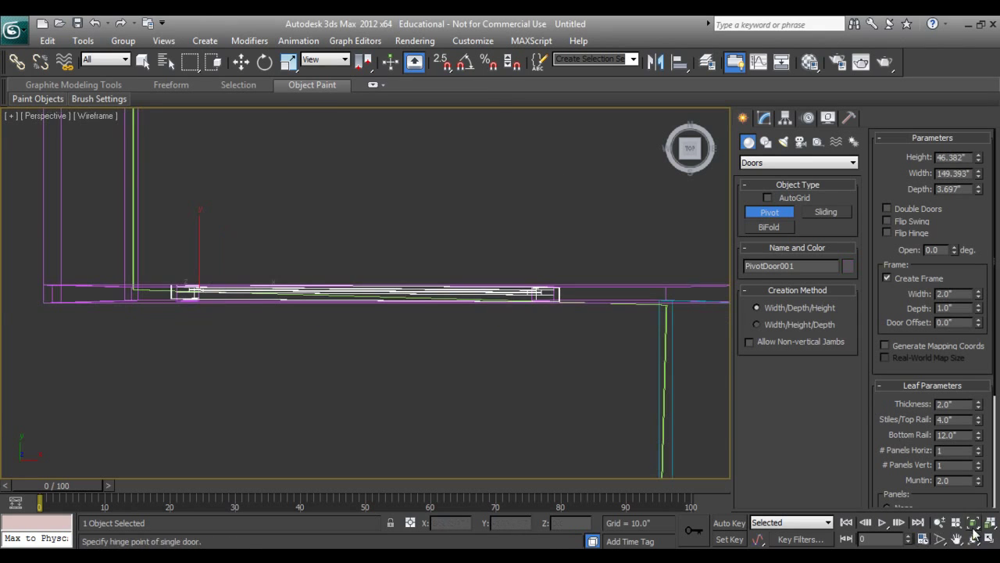
# In shaded Perspective view, resize the door to about 89.6 inches wide and 77.5 high, and slide it along the wall to about X 220.3.
pyautogui.click(974, 538)
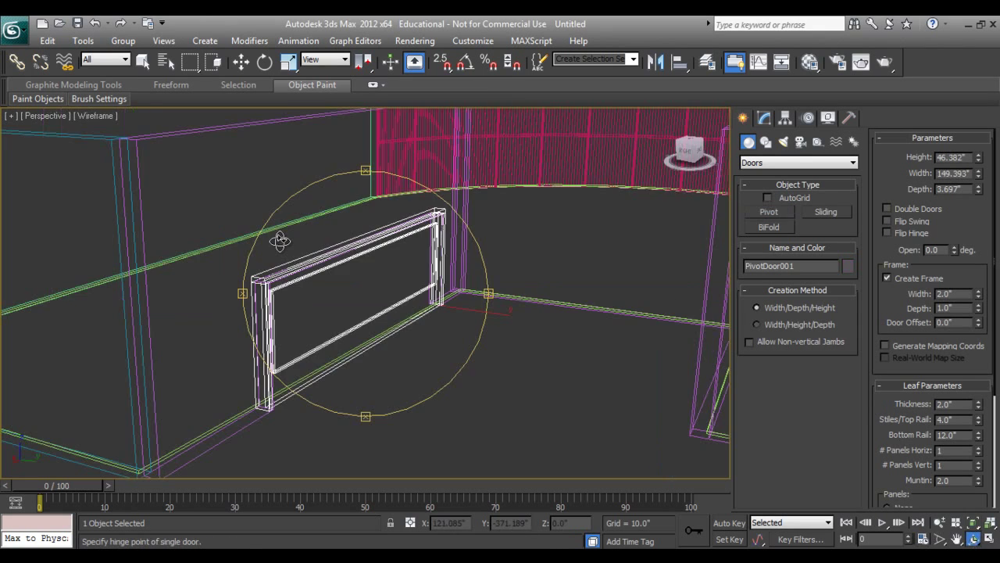
pyautogui.press('F3')
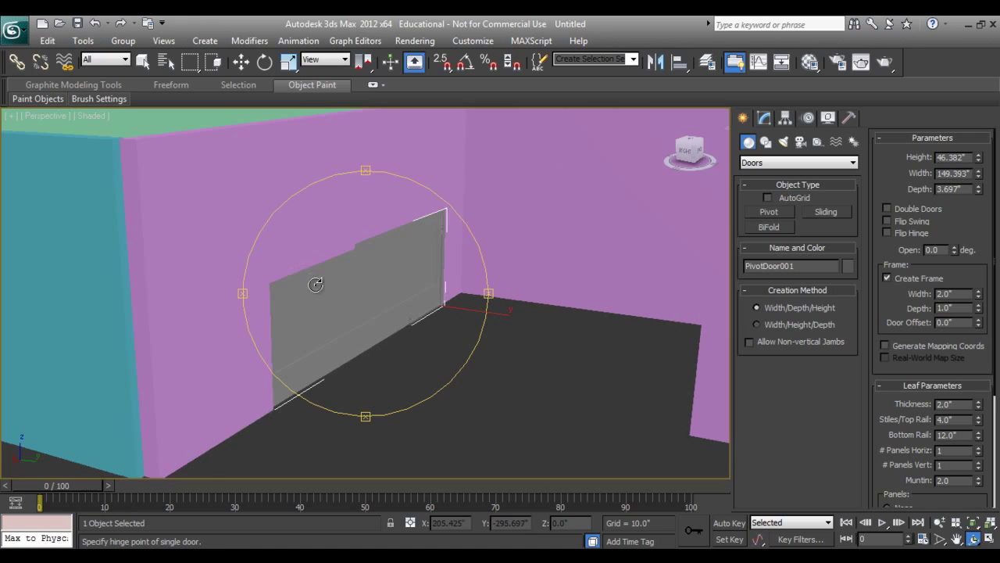
pyautogui.click(766, 118)
pyautogui.press('w')
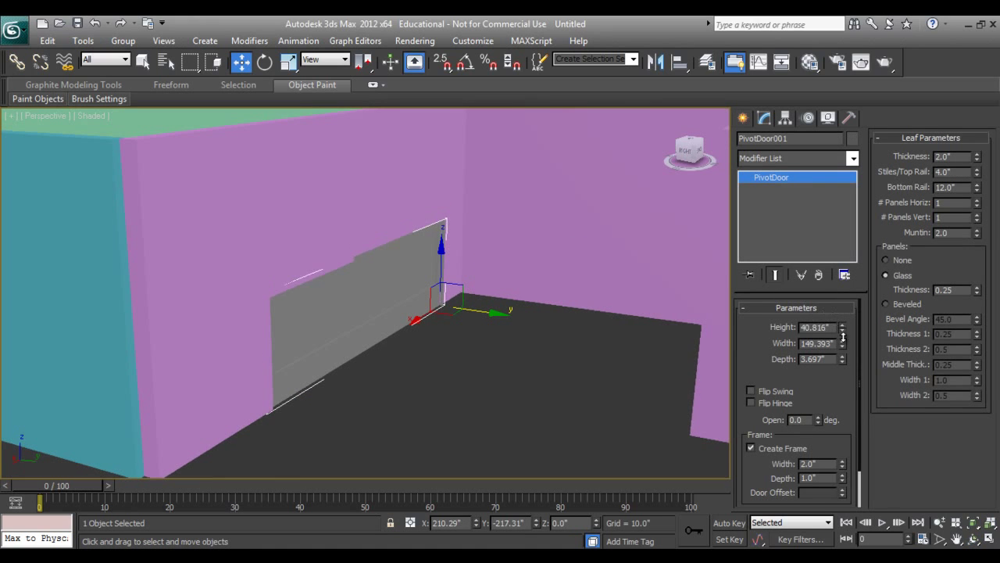
pyautogui.moveTo(842, 342); pyautogui.dragTo(844, 367)
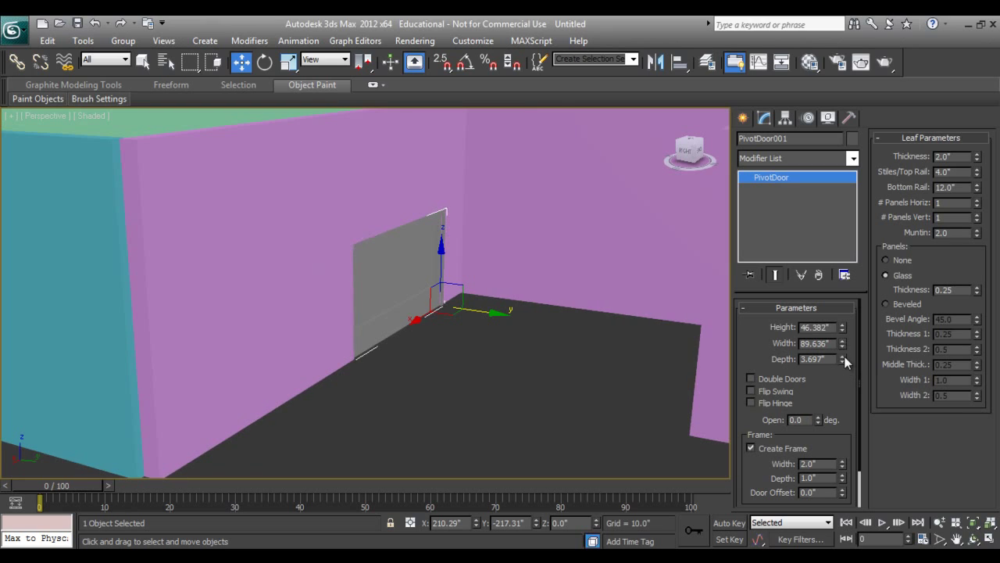
pyautogui.moveTo(842, 330); pyautogui.dragTo(842, 311)
pyautogui.moveTo(415, 319); pyautogui.dragTo(375, 216)
pyautogui.moveTo(356, 360); pyautogui.dragTo(406, 333)
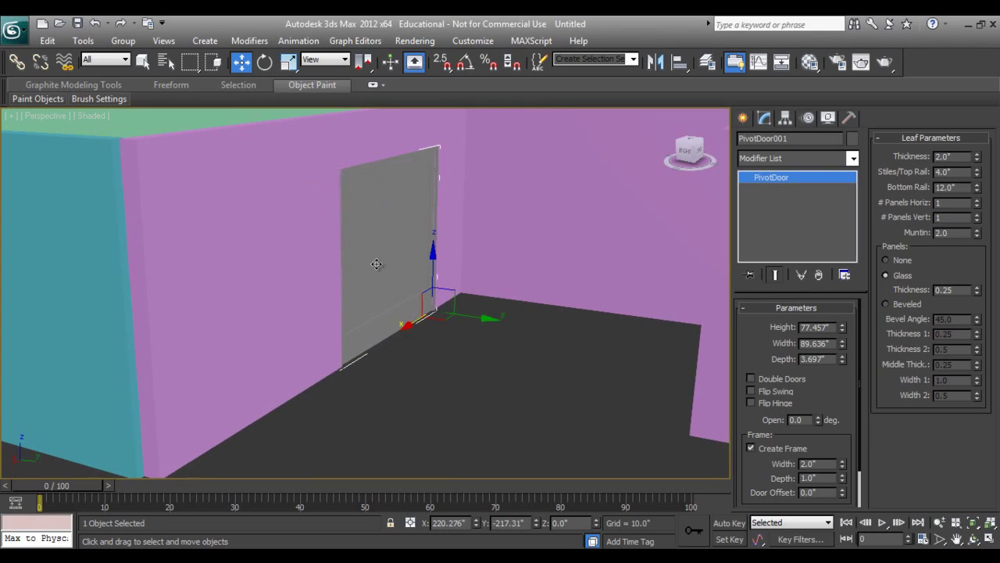
# Set the pivot door's width and height to 70 inches each and open it to 24.5 degrees.
pyautogui.moveTo(830, 384); pyautogui.dragTo(829, 378)
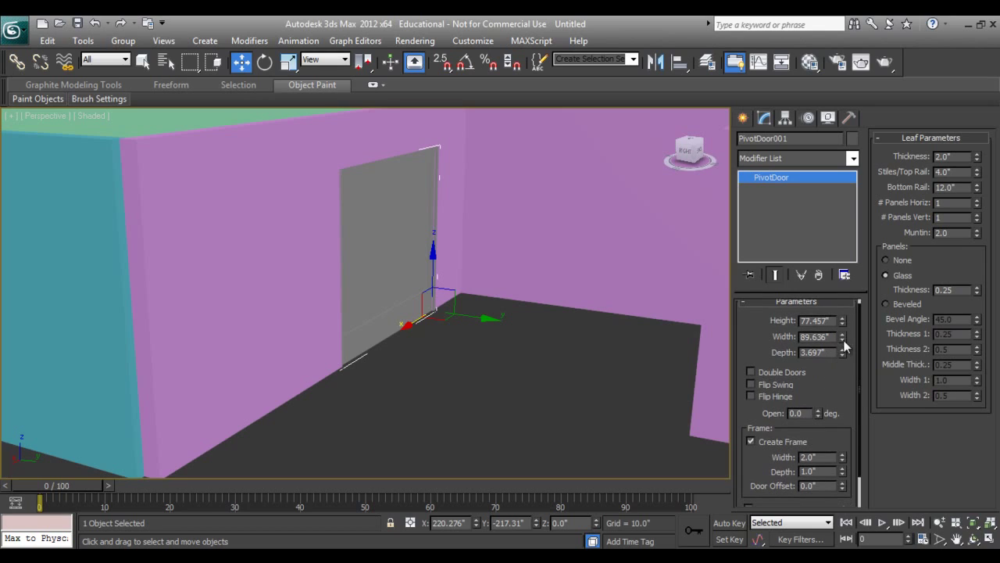
pyautogui.moveTo(844, 336); pyautogui.dragTo(779, 335)
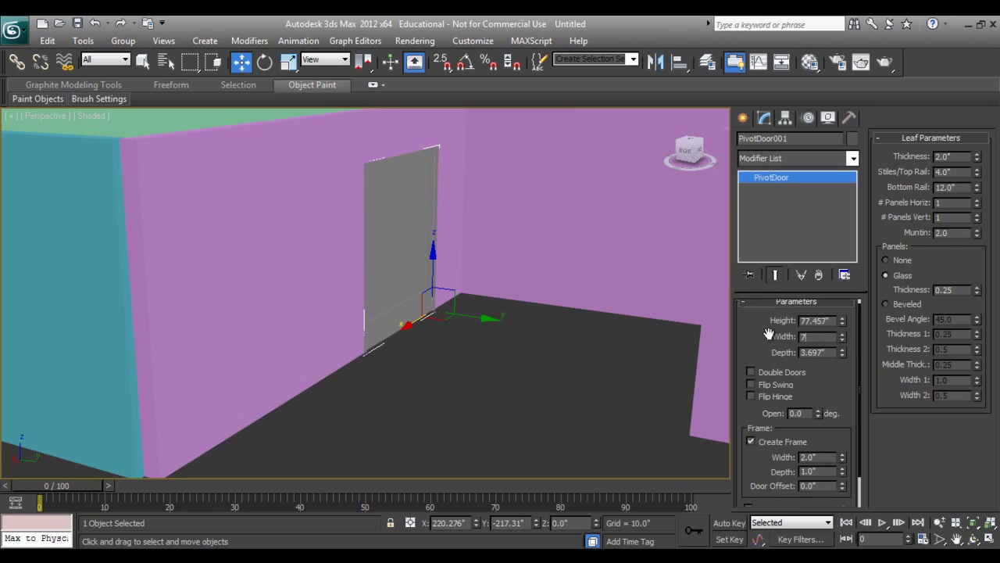
pyautogui.write('70')
pyautogui.moveTo(830, 319); pyautogui.dragTo(749, 318)
pyautogui.write('70')
pyautogui.press('Return')
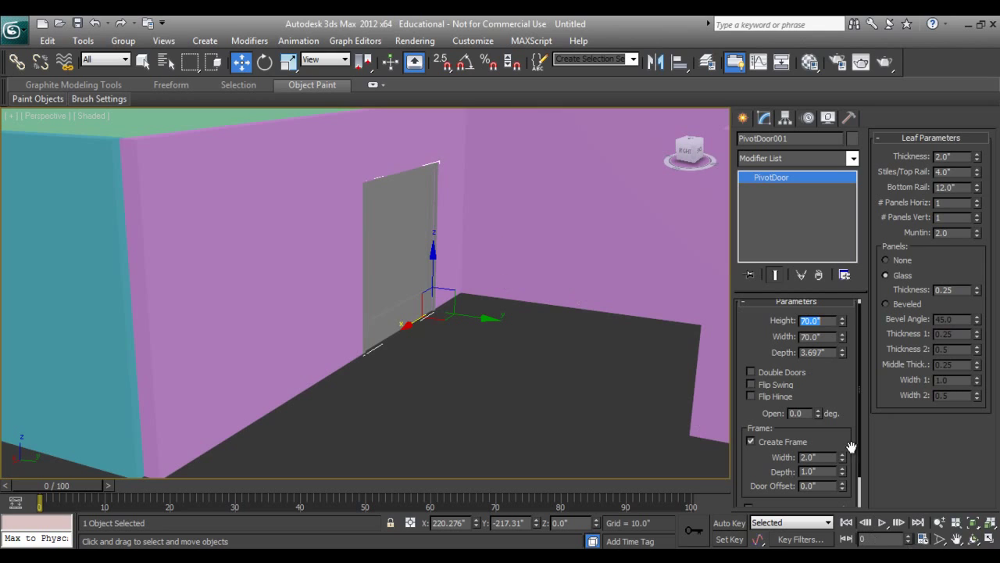
pyautogui.moveTo(818, 414); pyautogui.dragTo(802, 377)
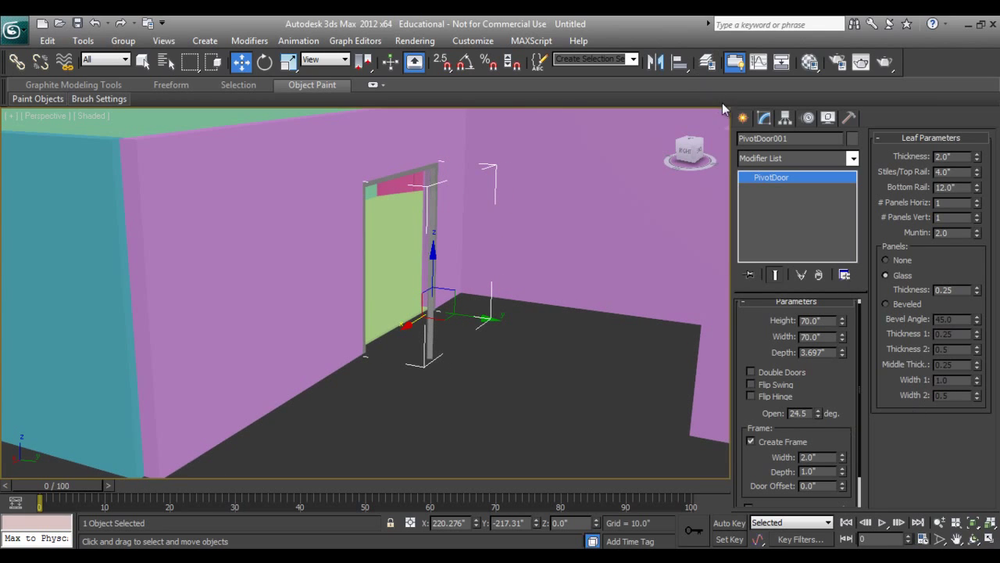
# Choose the Windows geometry category and display the recessed walls around the door in the wireframe Top view.
pyautogui.click(746, 120)
pyautogui.rightClick(585, 238)
pyautogui.click(602, 253)
pyautogui.click(754, 164)
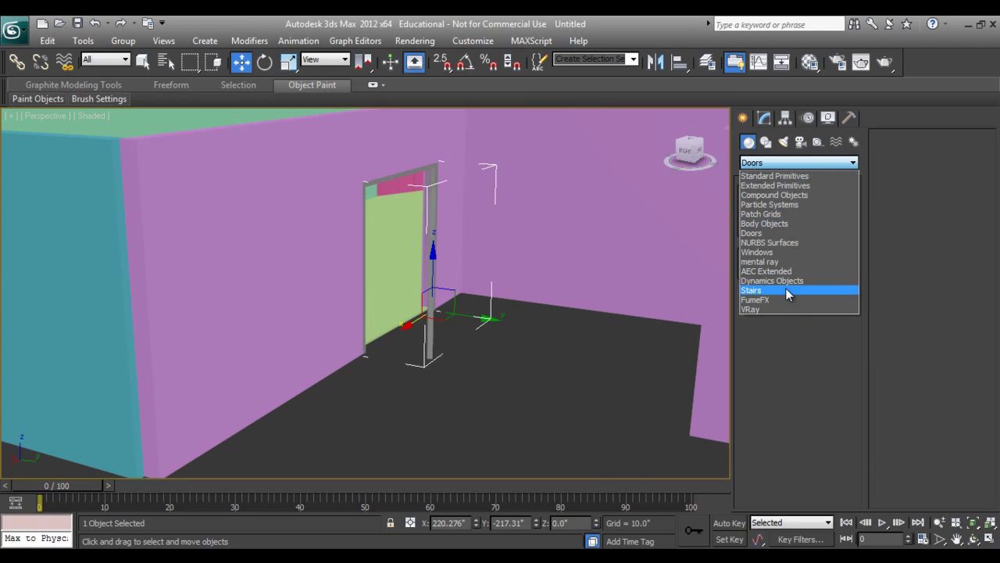
pyautogui.click(758, 253)
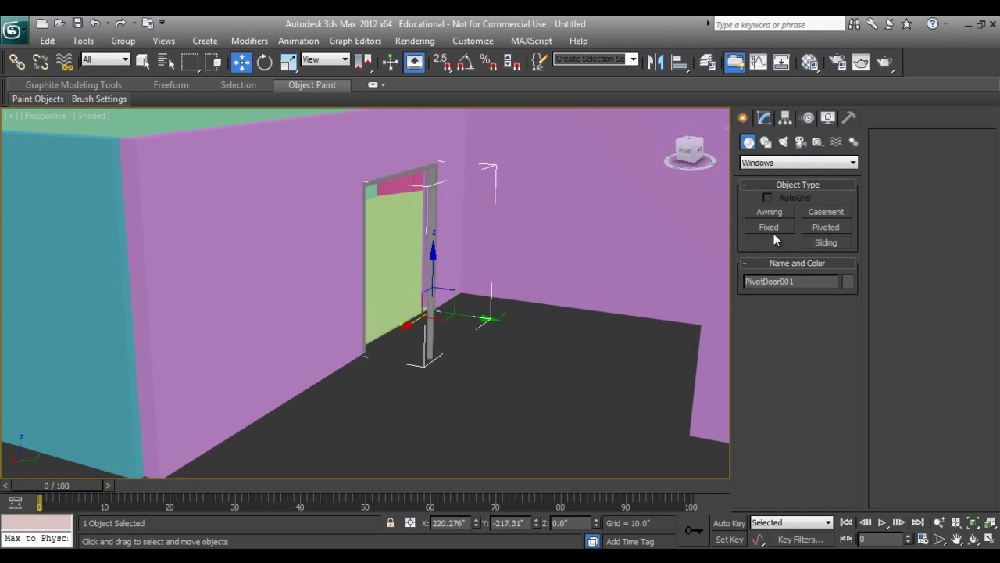
pyautogui.rightClick(614, 264)
pyautogui.click(629, 278)
pyautogui.press('t')
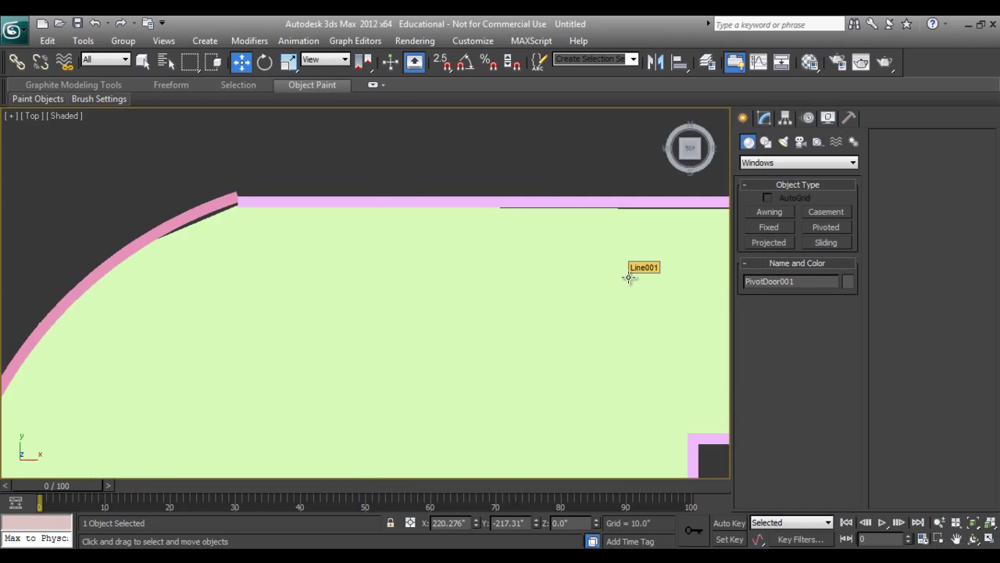
pyautogui.scroll(-10, 569, 334)
pyautogui.scroll(-5, 409, 319)
pyautogui.scroll(6, 398, 333)
pyautogui.moveTo(398, 333); pyautogui.dragTo(417, 367, button='middle')
pyautogui.press('F3')
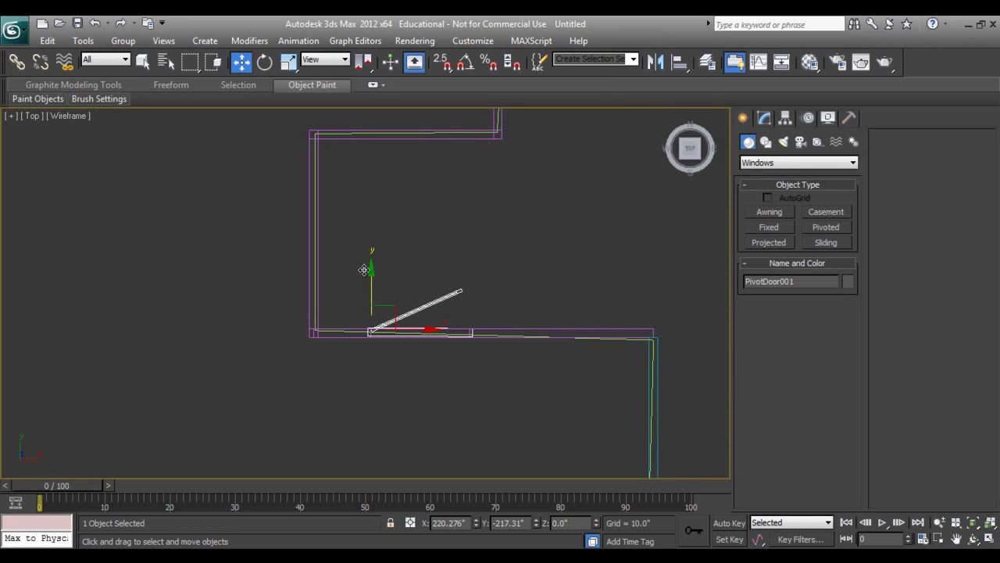
pyautogui.moveTo(656, 277); pyautogui.dragTo(671, 288, button='middle')
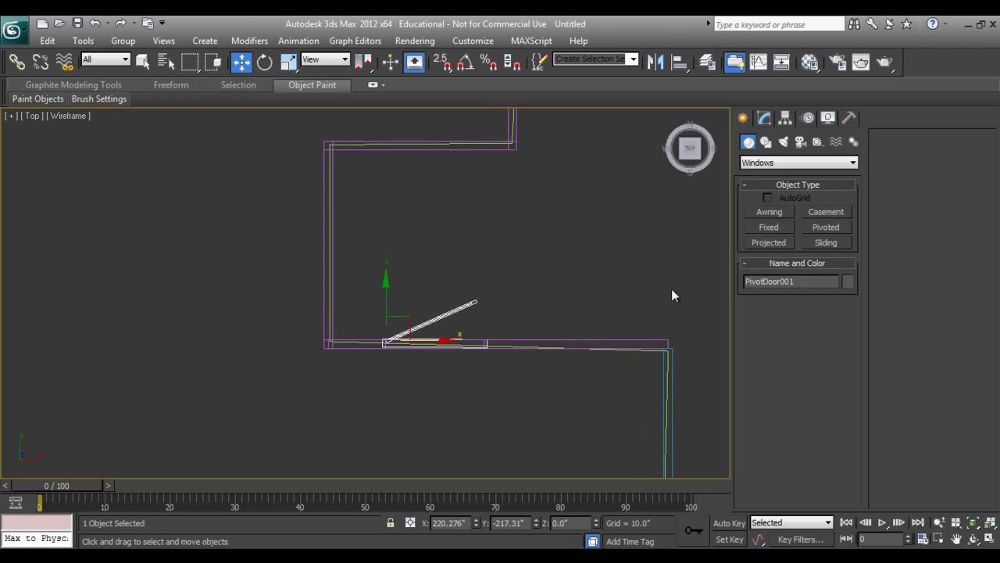
# Create a sliding window about 97.7 inches wide, 5.1 deep and 38.4 high in the recess's back wall, and display it shaded in Perspective.
pyautogui.click(826, 243)
pyautogui.scroll(3, 337, 232)
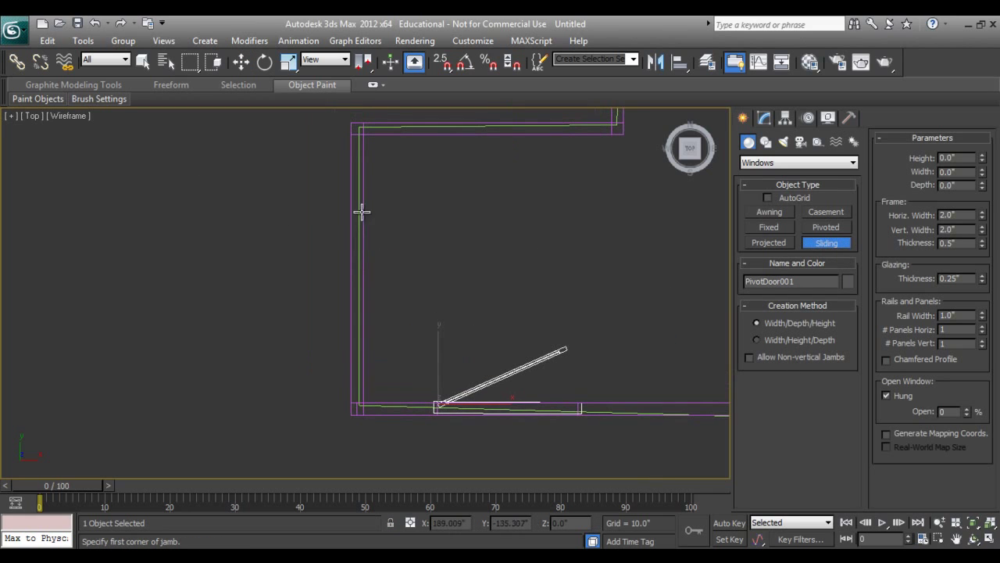
pyautogui.moveTo(362, 153); pyautogui.dragTo(361, 349)
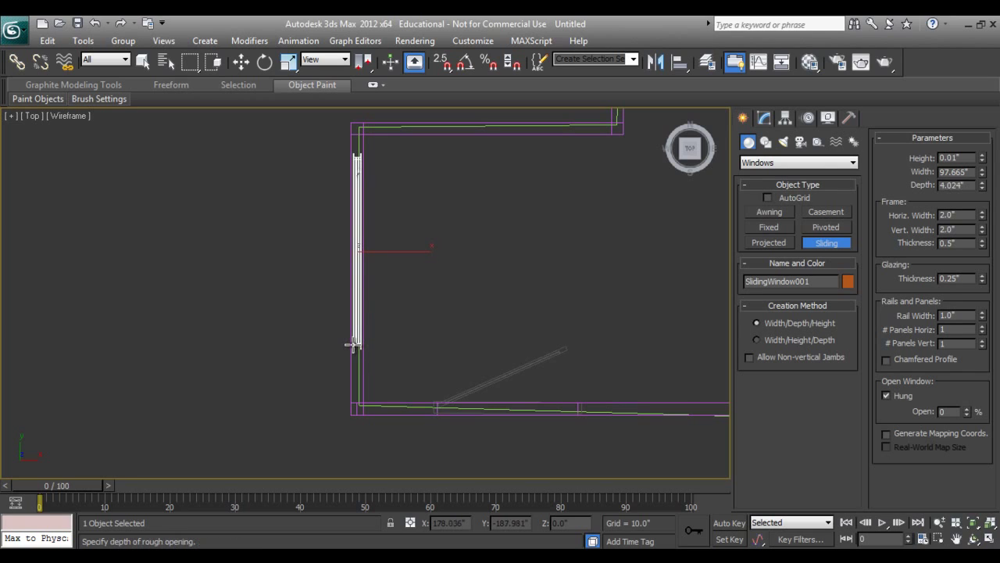
pyautogui.click(351, 344)
pyautogui.press('p')
pyautogui.click(361, 268)
pyautogui.click(973, 538)
pyautogui.moveTo(359, 298)
pyautogui.mouseDown()
pyautogui.moveTo(418, 261)
pyautogui.moveTo(398, 271)
pyautogui.moveTo(404, 261)
pyautogui.mouseUp()
pyautogui.press('F3')
pyautogui.moveTo(333, 309); pyautogui.dragTo(362, 277)
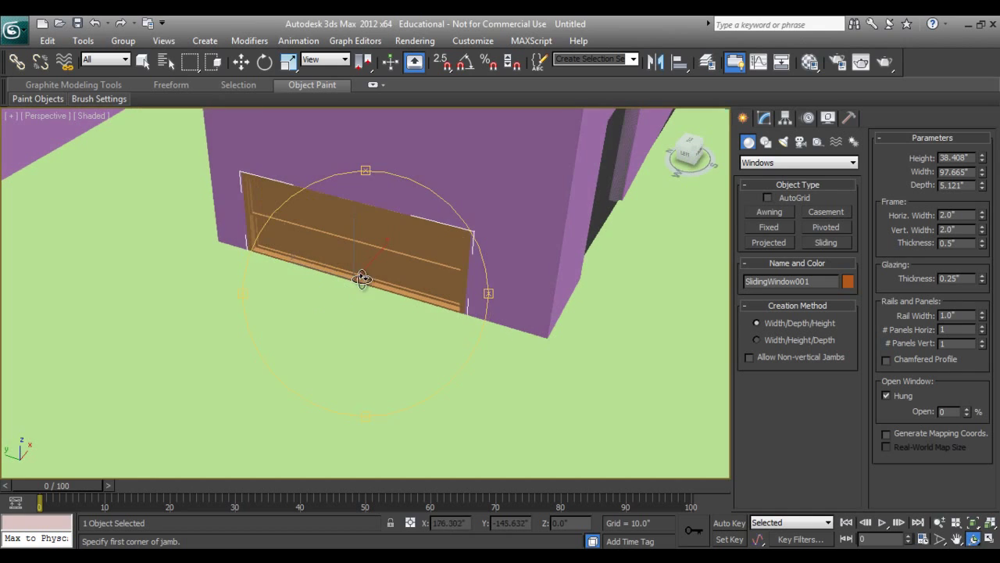
# Try rotating the sliding window freely without angle snap, and undo the rotation.
pyautogui.rightClick(390, 289)
pyautogui.press('w')
pyautogui.rightClick(381, 270)
pyautogui.click(406, 291)
pyautogui.moveTo(375, 247); pyautogui.dragTo(455, 357)
pyautogui.hotkey('ctrl', 'z')
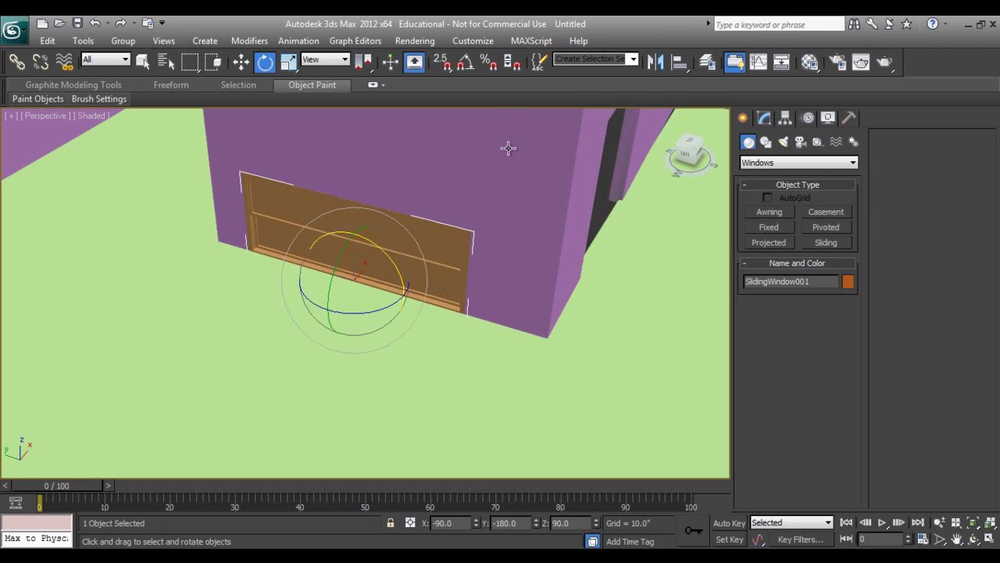
# With angle and percent snaps enabled, rotate the sliding window onto its short end and raise it to about Z 52.1 inches.
pyautogui.click(467, 66)
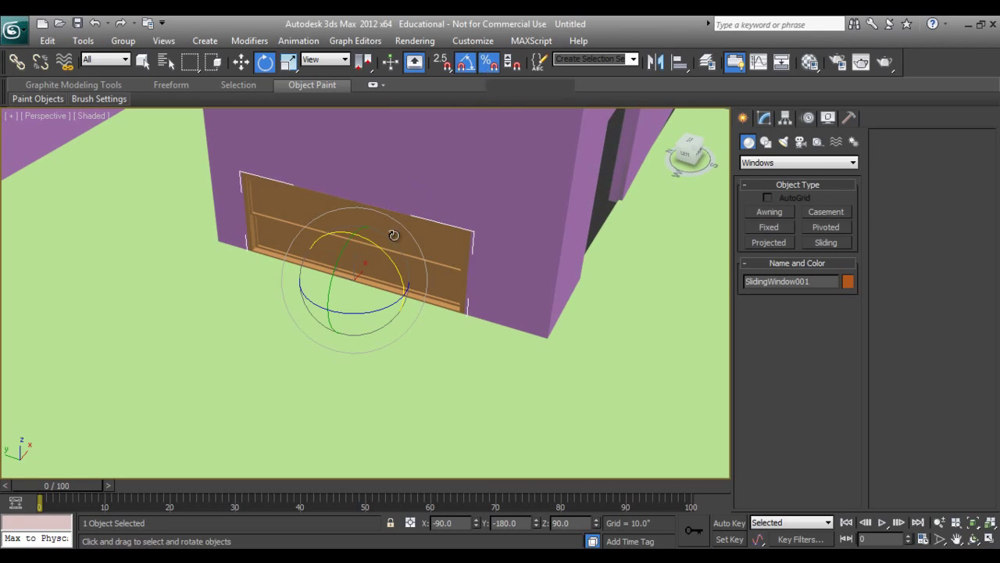
pyautogui.moveTo(374, 242); pyautogui.dragTo(417, 292)
pyautogui.rightClick(416, 293)
pyautogui.rightClick(379, 265)
pyautogui.click(388, 269)
pyautogui.moveTo(354, 235); pyautogui.dragTo(354, 171)
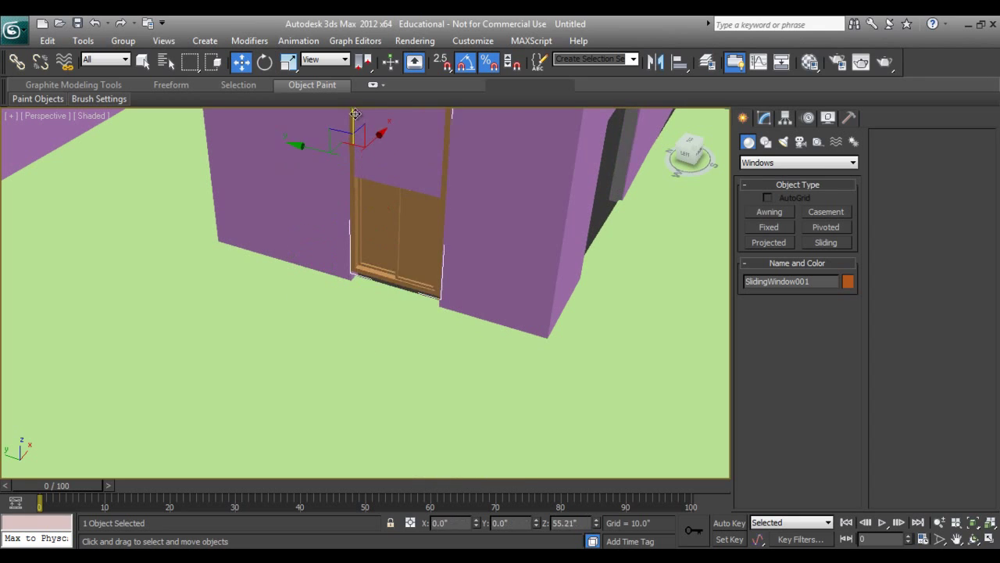
pyautogui.moveTo(356, 106); pyautogui.dragTo(355, 118)
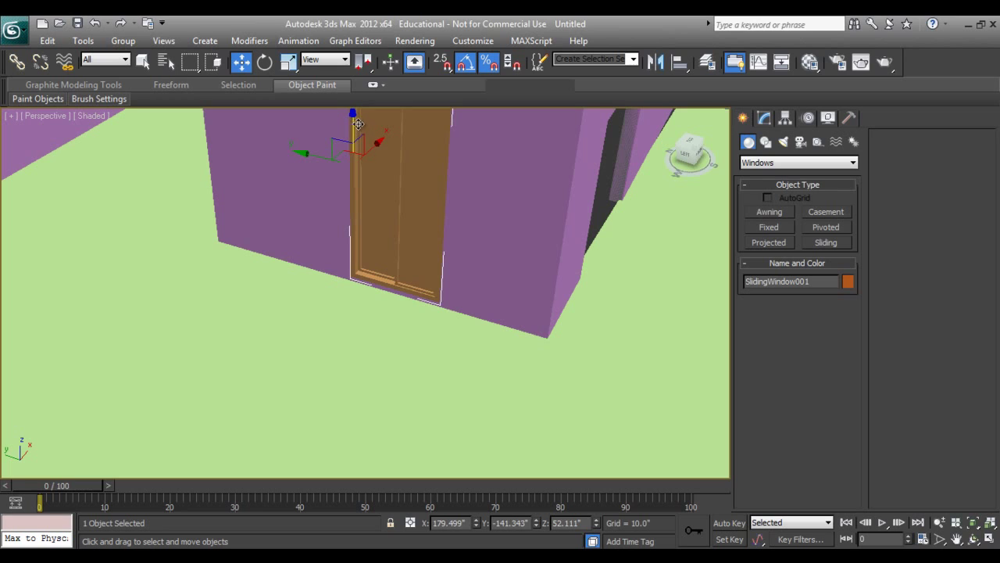
# Resize the sliding window to about 41.5 inches width and 73.1 inches height, and move it along the wall to about Y -115.5.
pyautogui.click(764, 120)
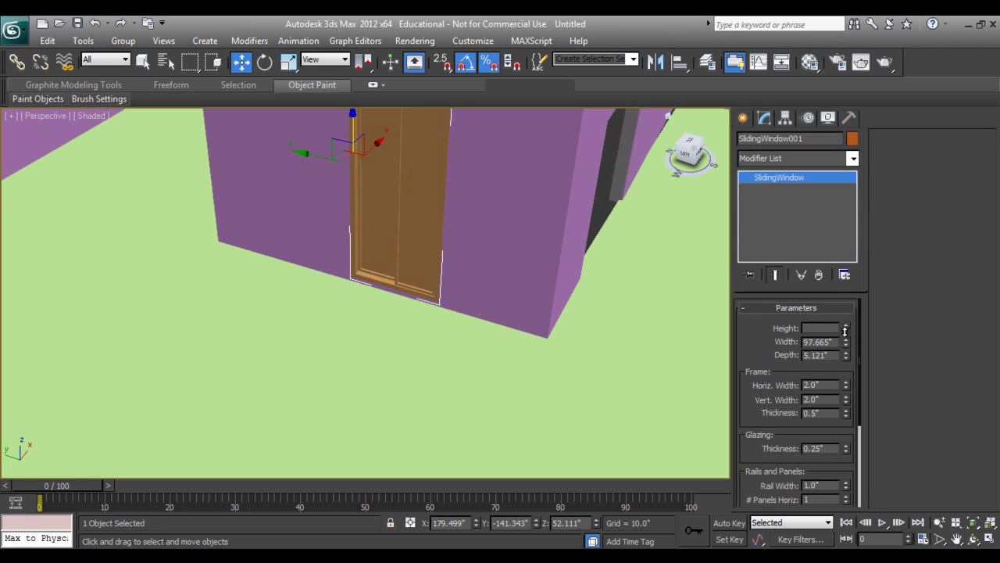
pyautogui.moveTo(845, 340); pyautogui.dragTo(850, 390)
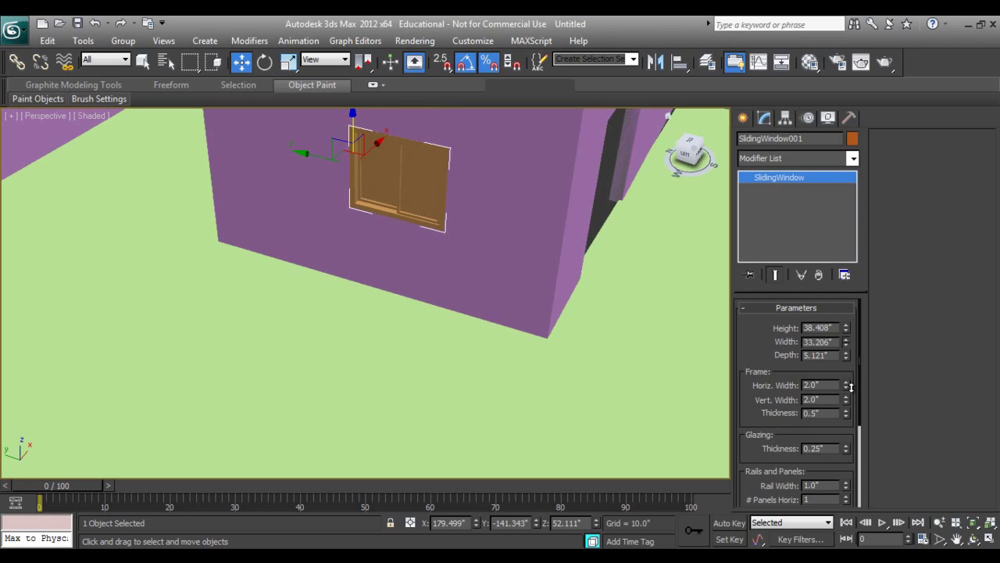
pyautogui.moveTo(845, 328); pyautogui.dragTo(844, 301)
pyautogui.moveTo(313, 155); pyautogui.dragTo(247, 114)
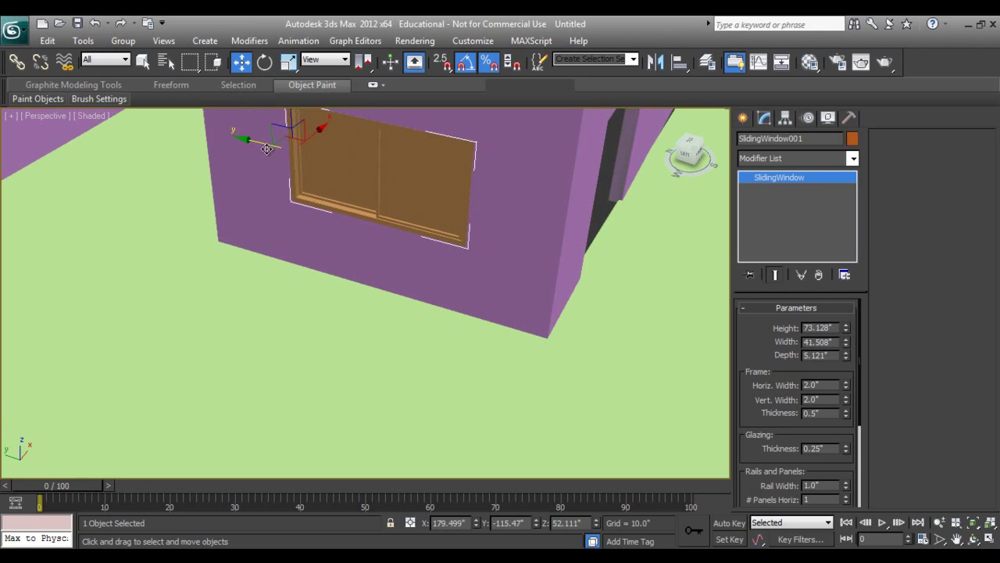
# Frame the sliding window in the wireframe Top view and set its opening to 69%.
pyautogui.press('t')
pyautogui.press('z')
pyautogui.scroll(-6, 389, 328)
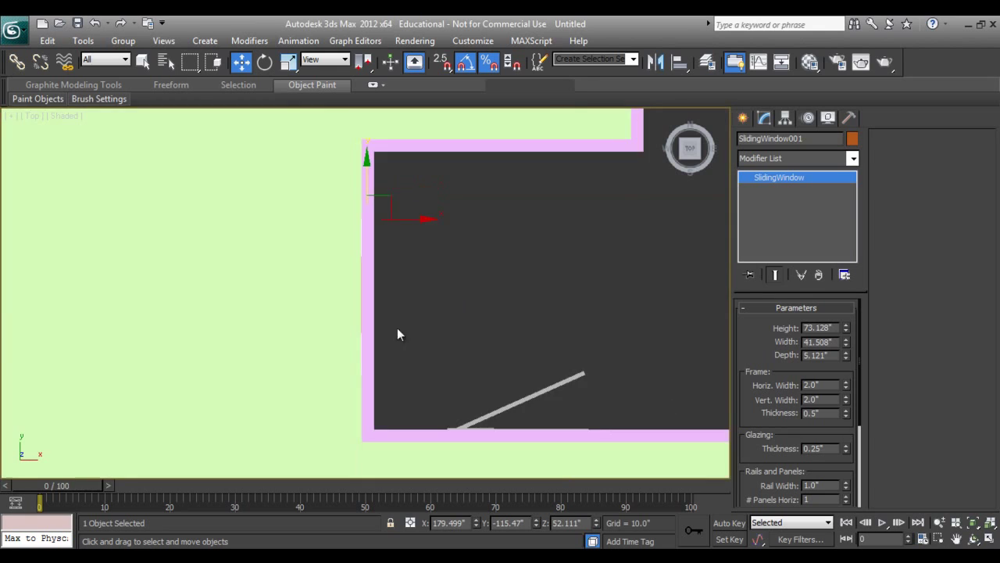
pyautogui.press('F3')
pyautogui.scroll(4, 389, 328)
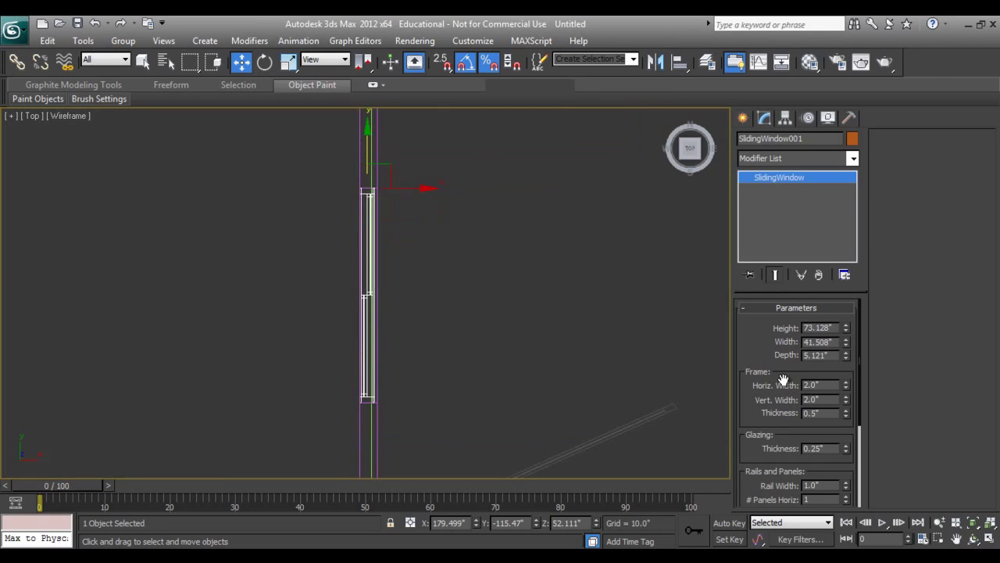
pyautogui.scroll(-3, 813, 391)
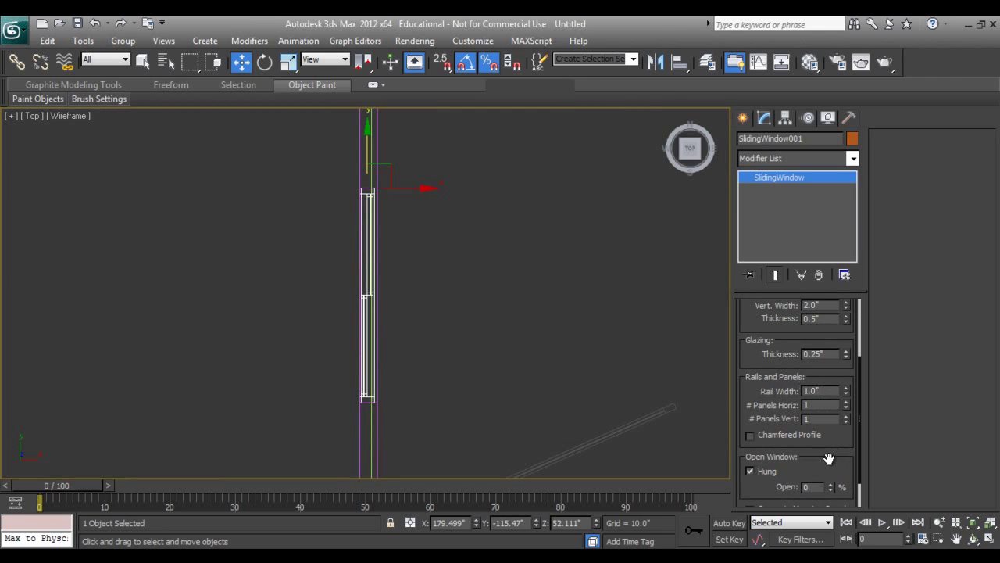
pyautogui.scroll(-2, 832, 458)
pyautogui.moveTo(831, 449); pyautogui.dragTo(824, 398)
# Inspect the opened sliding window and the door within the whole building in shaded Perspective view.
pyautogui.press('p')
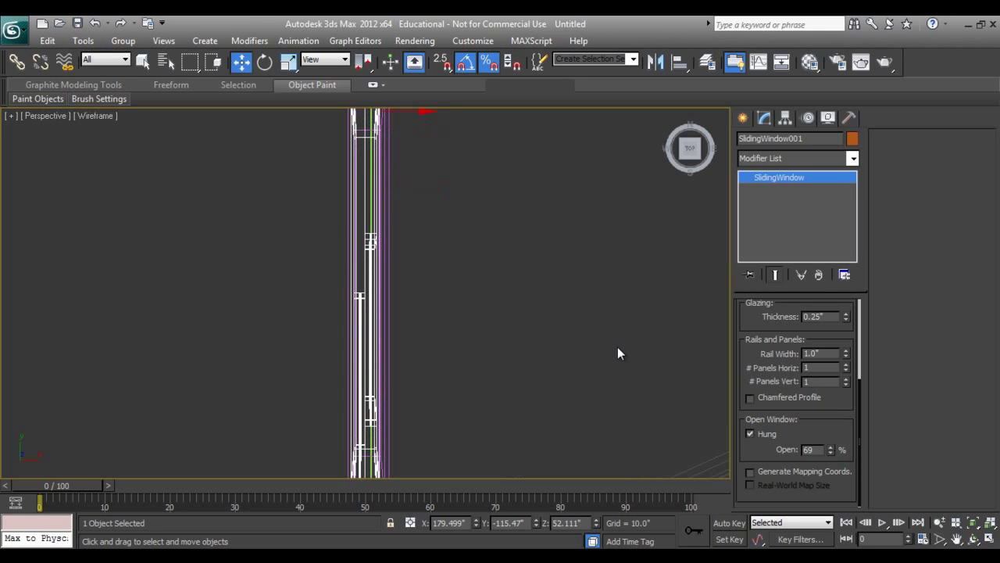
pyautogui.click(973, 539)
pyautogui.moveTo(372, 326)
pyautogui.mouseDown()
pyautogui.moveTo(328, 297)
pyautogui.moveTo(348, 304)
pyautogui.moveTo(384, 362)
pyautogui.moveTo(384, 346)
pyautogui.moveTo(324, 329)
pyautogui.moveTo(361, 350)
pyautogui.mouseUp()
pyautogui.press('F3')
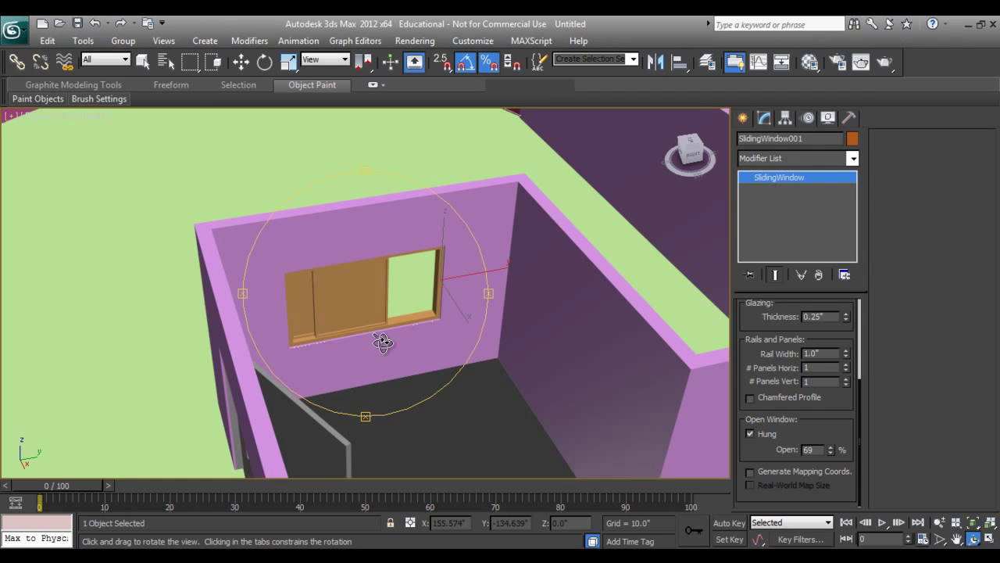
pyautogui.scroll(-3, 380, 341)
pyautogui.moveTo(380, 351); pyautogui.dragTo(312, 336)
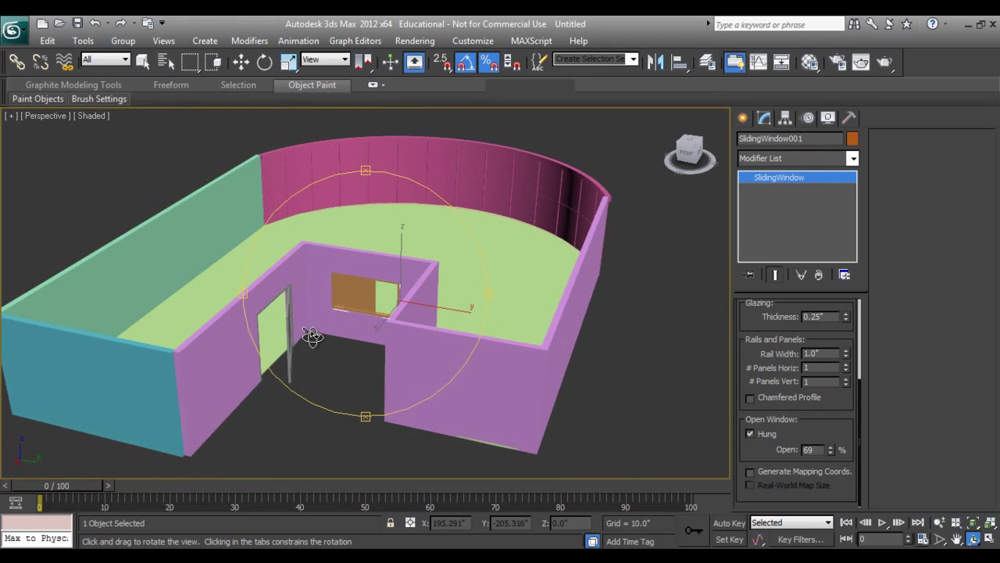